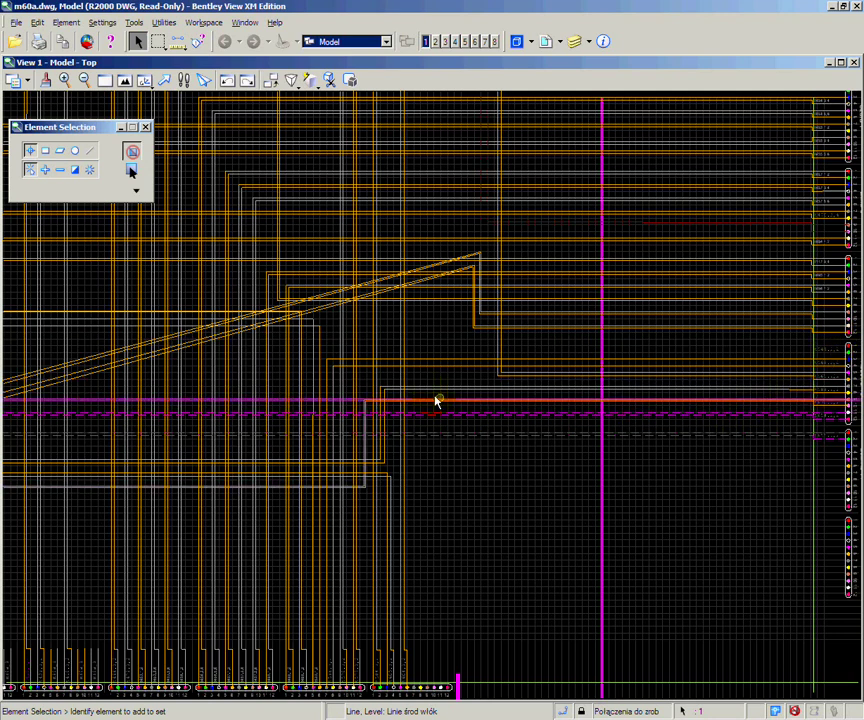
Step: Zoom the drawing in around the diagonal fibre route lines
scroll(377, 300, "up", 2)
scroll(390, 290, "up", 2)
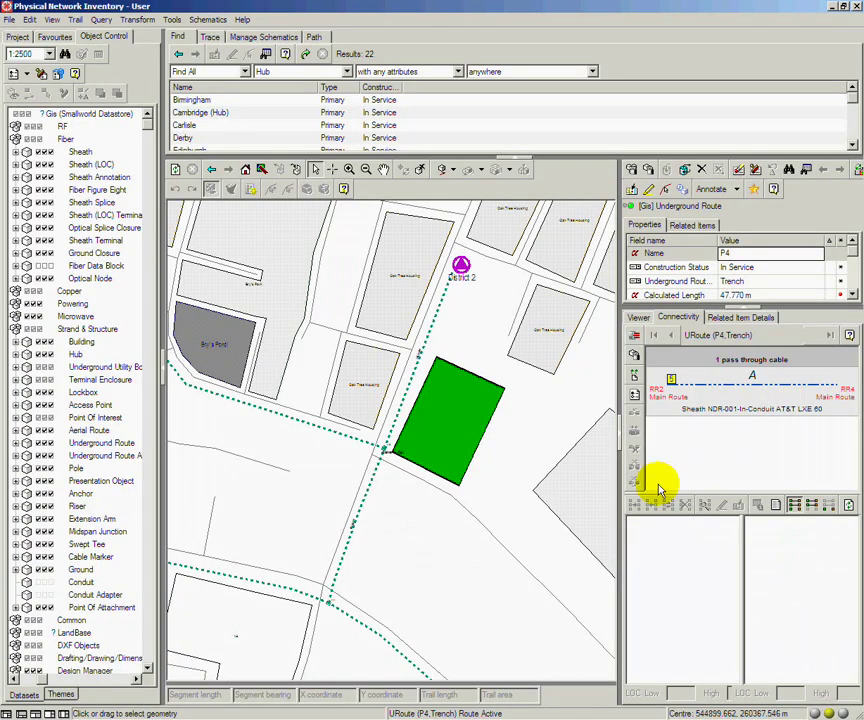
Step: Show Cable Connectivity for OSC 211 at manhole 111 and expand cable ZKXS 16's fibres
left_click_drag(288, 566, 374, 622)
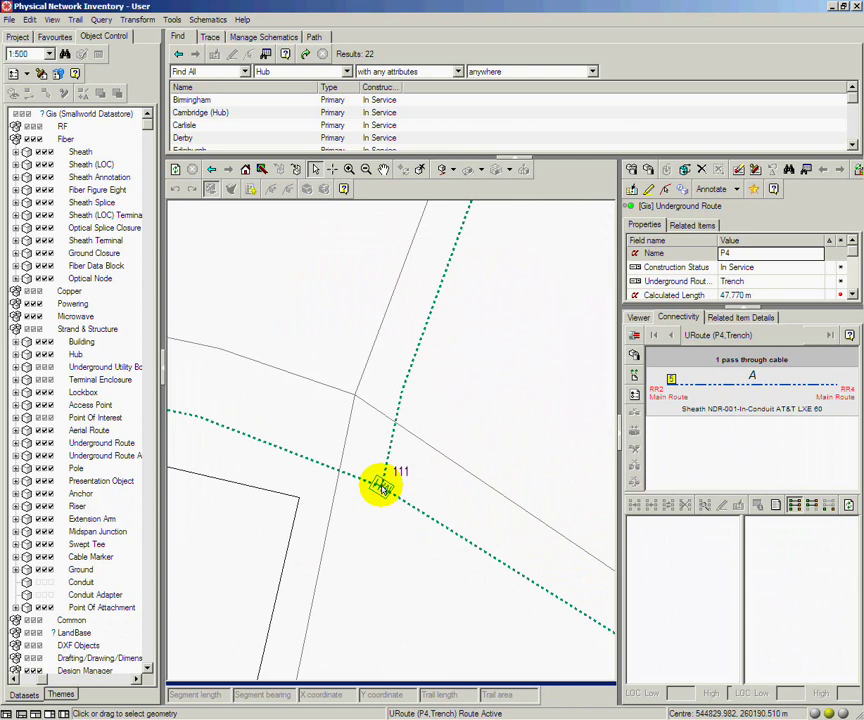
left_click(381, 486)
left_click(760, 402)
right_click(763, 408)
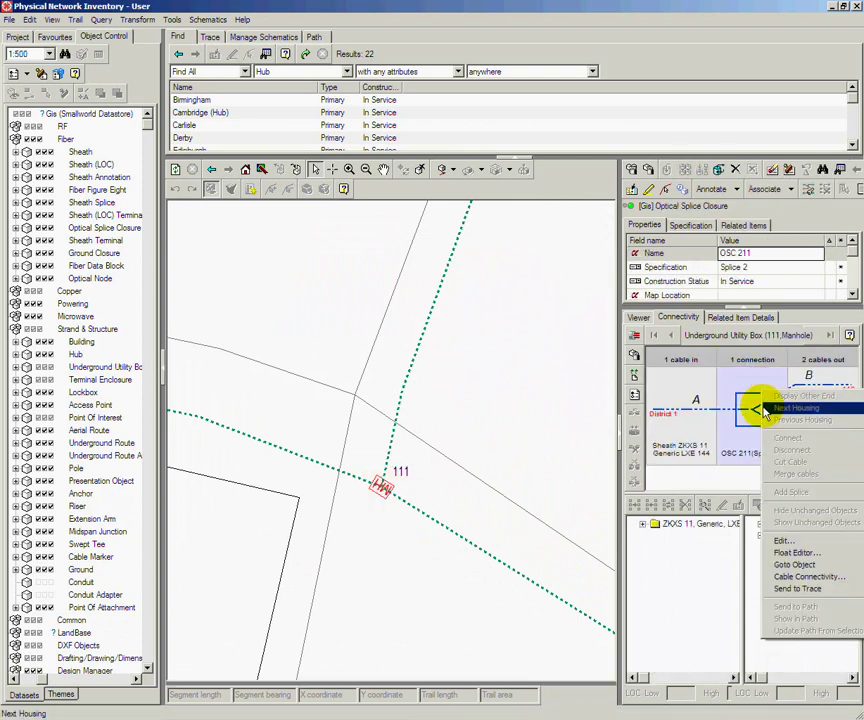
left_click(768, 576)
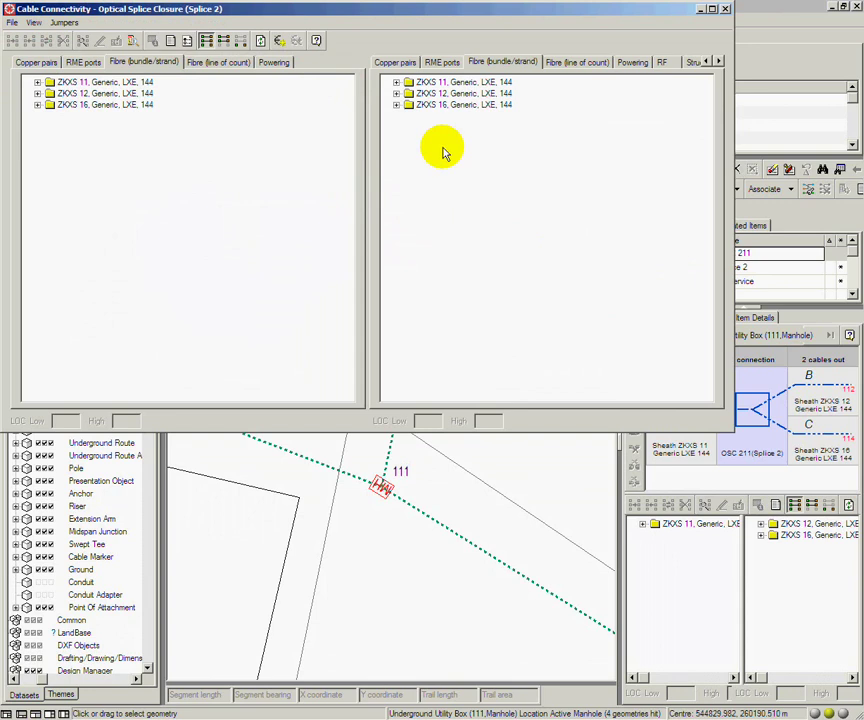
left_click(396, 105)
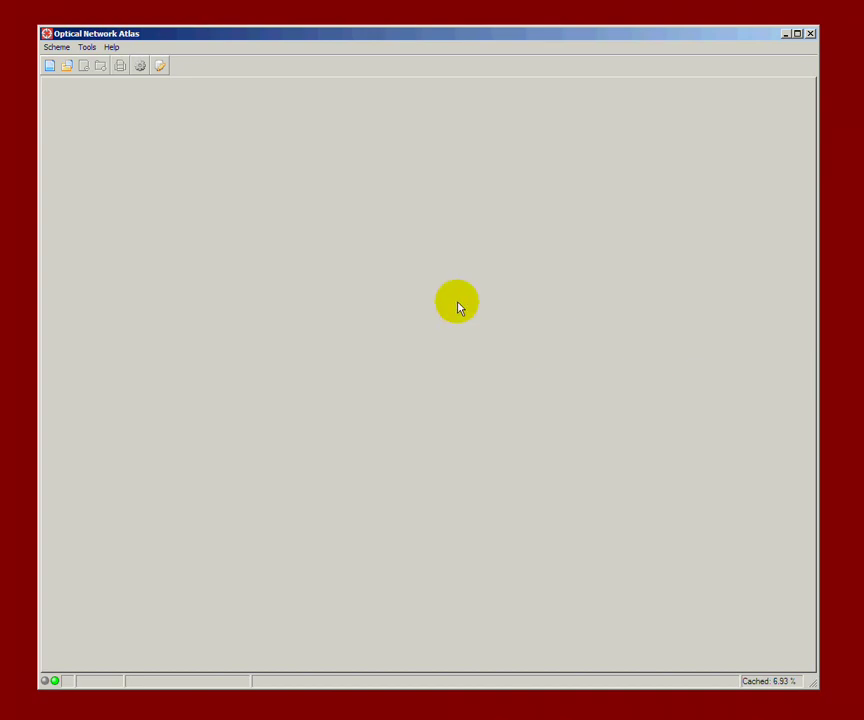
Step: Create a new scheme named 'Scheme 1'
left_click(50, 72)
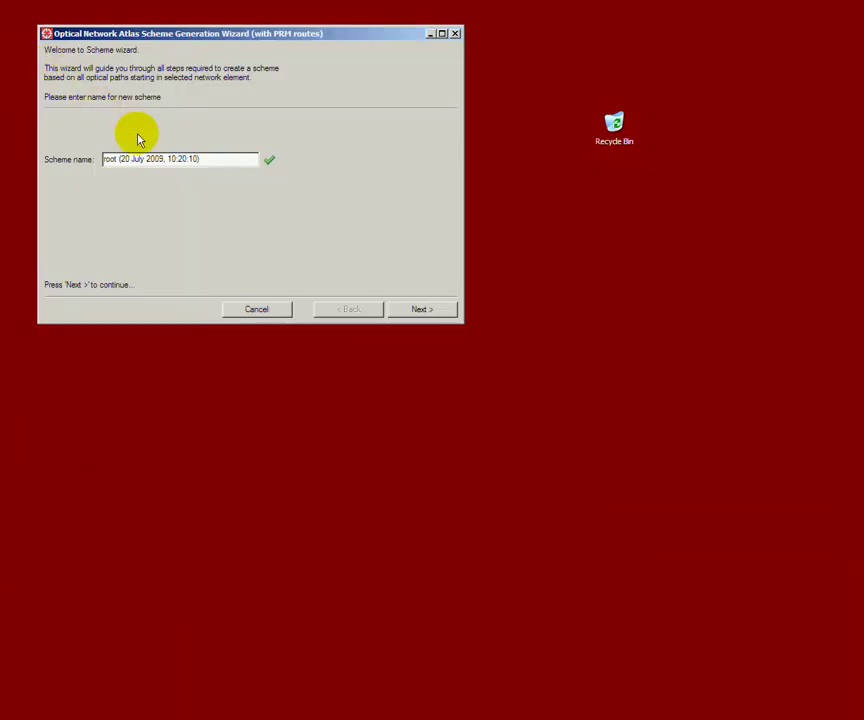
left_click_drag(199, 162, 102, 166)
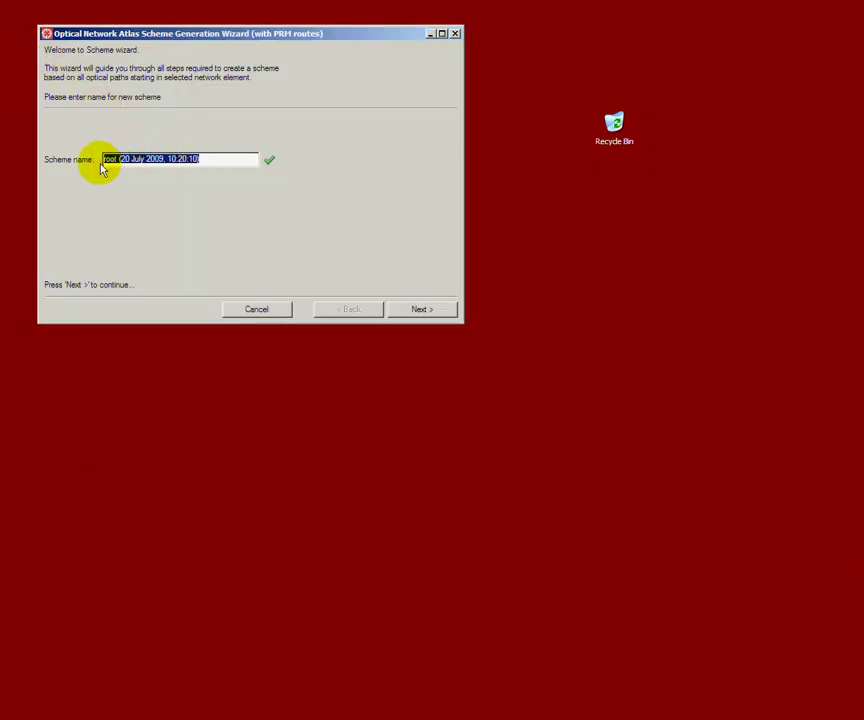
key("BackSpace")
type("Scheme 1")
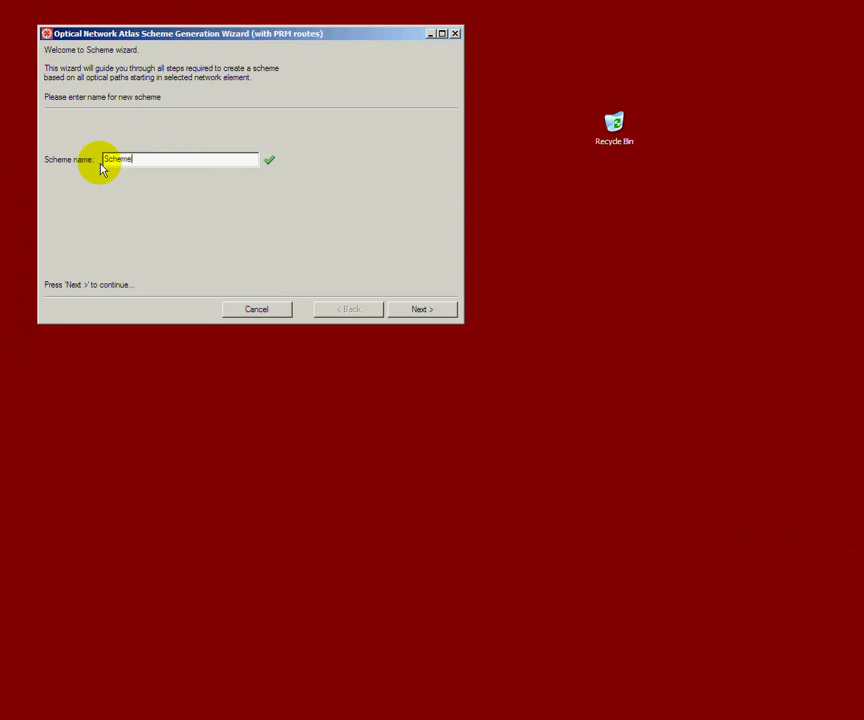
left_click(418, 309)
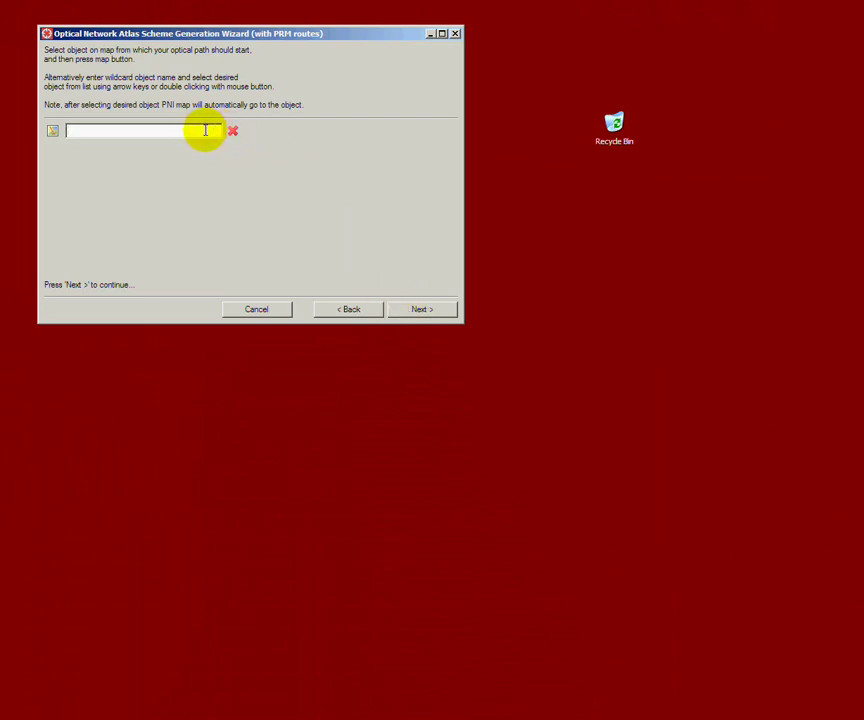
Step: Search the objects for 'District' and choose District 1 as the starting object
type("Hub")
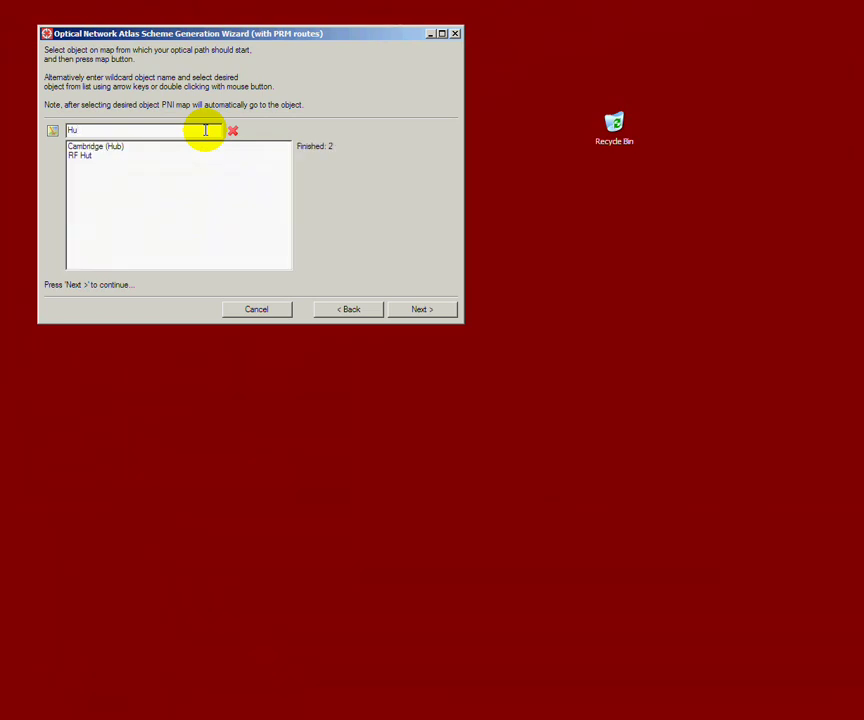
key("BackSpace")
key("BackSpace")
key("BackSpace")
type("D")
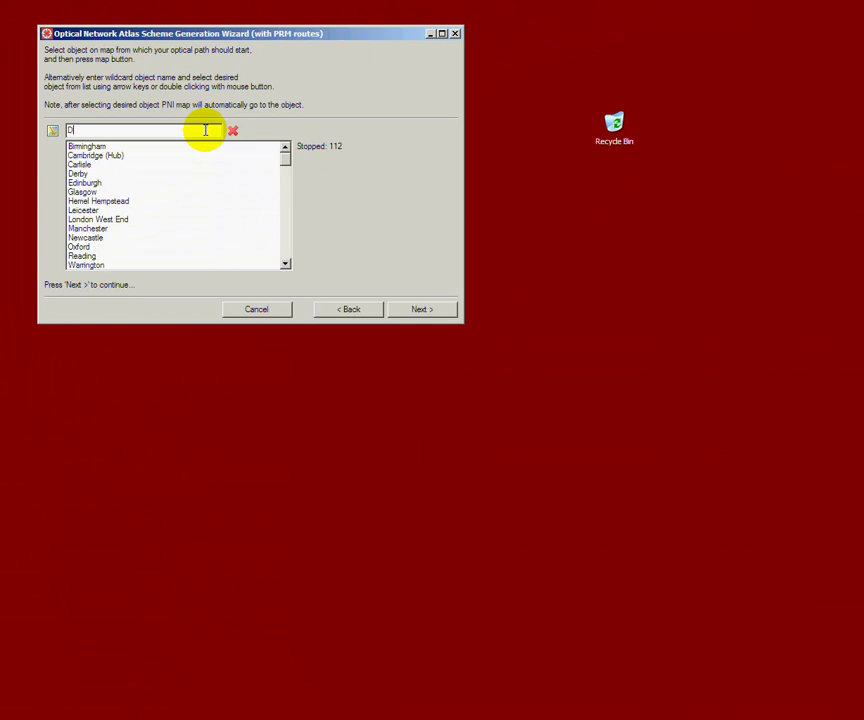
type("istrict")
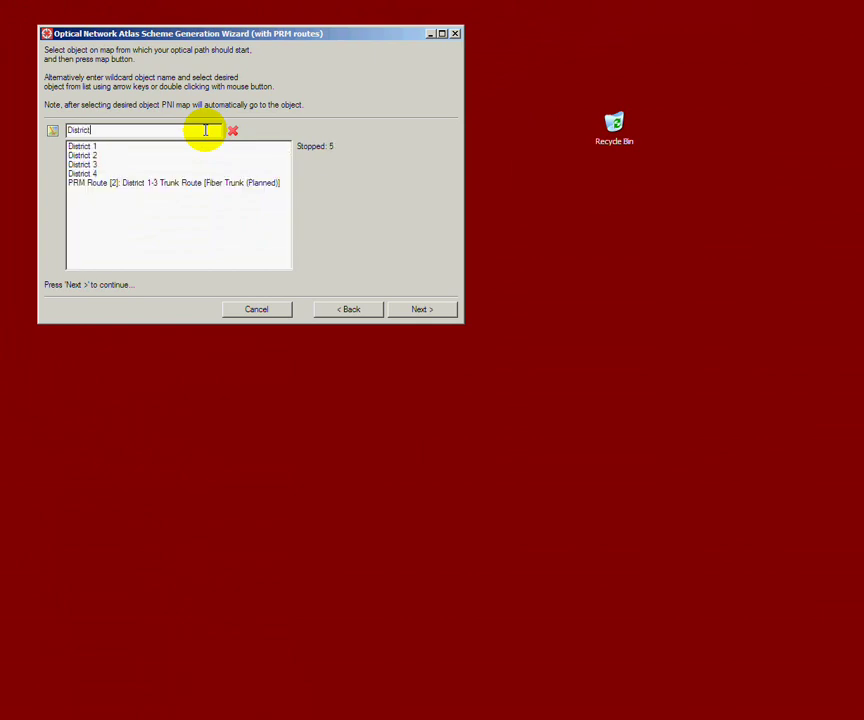
left_click(124, 156)
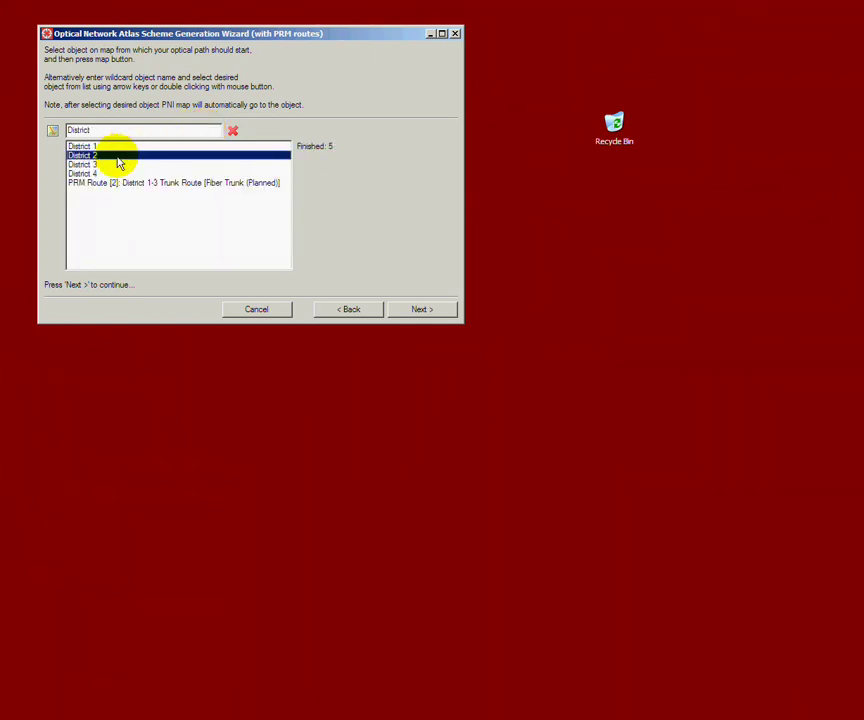
left_click(111, 165)
left_click(106, 175)
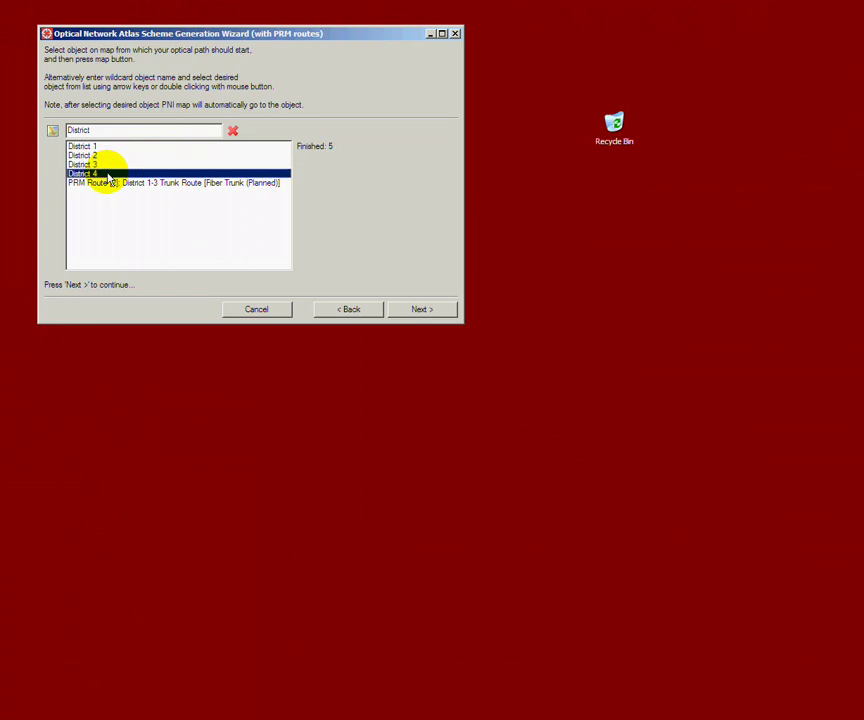
left_click(100, 148)
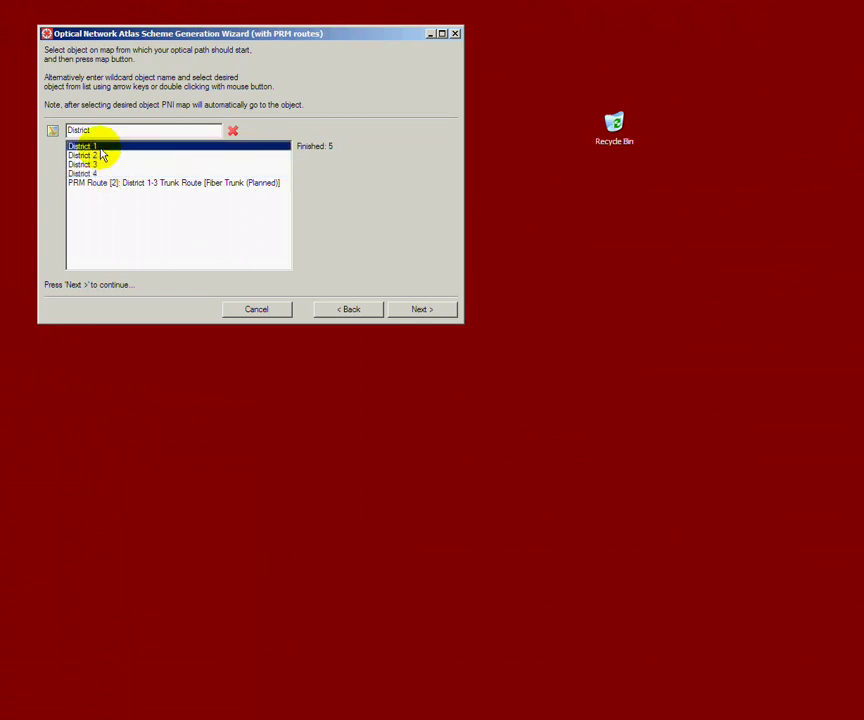
double_click(101, 148)
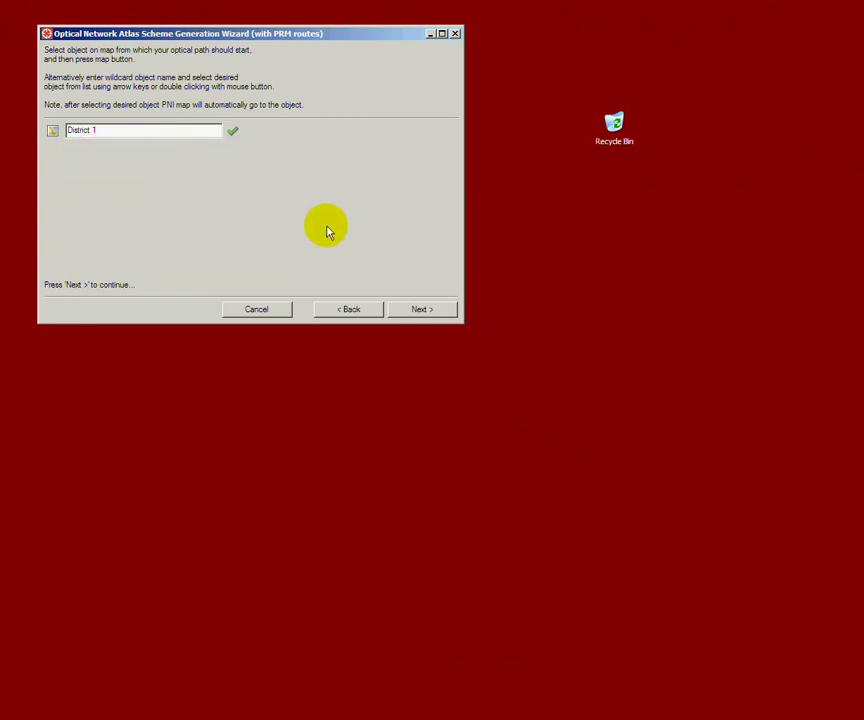
Step: Review the outgoing cables ZKXS 10s and ZKXS 11 in Cable mode
left_click(420, 310)
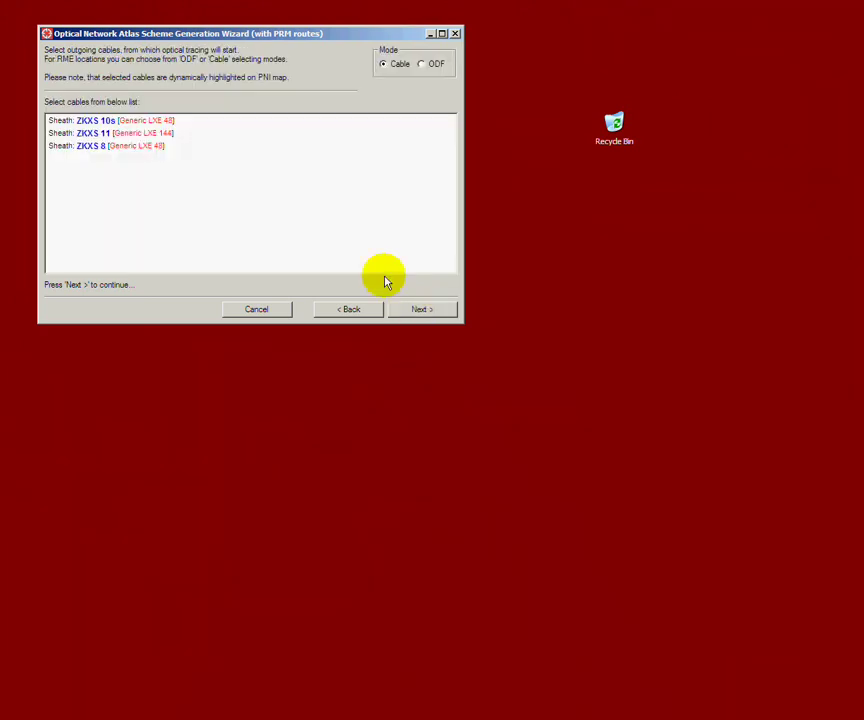
left_click(170, 121)
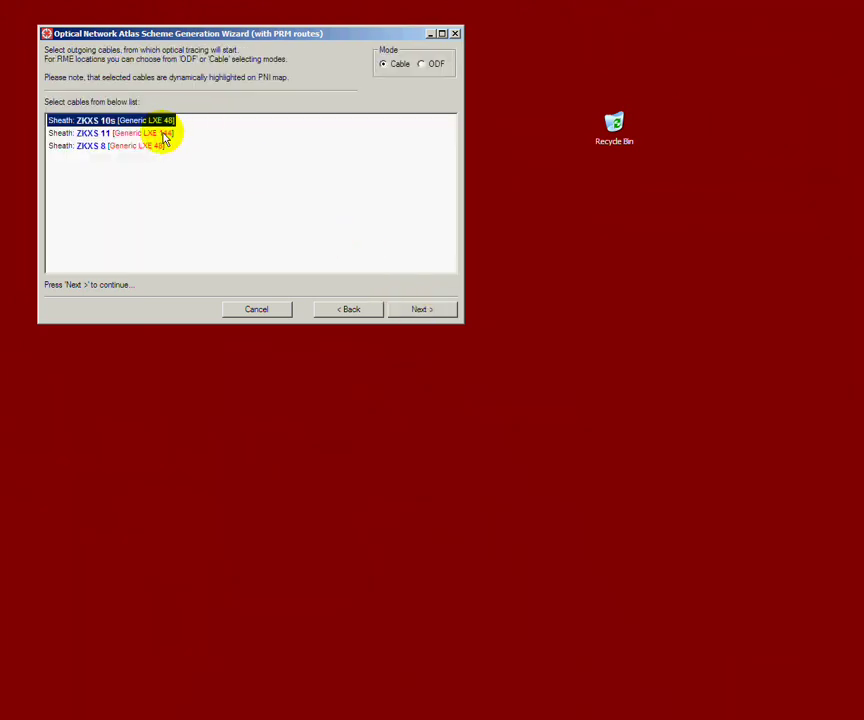
left_click(165, 134)
left_click_drag(195, 124, 172, 153)
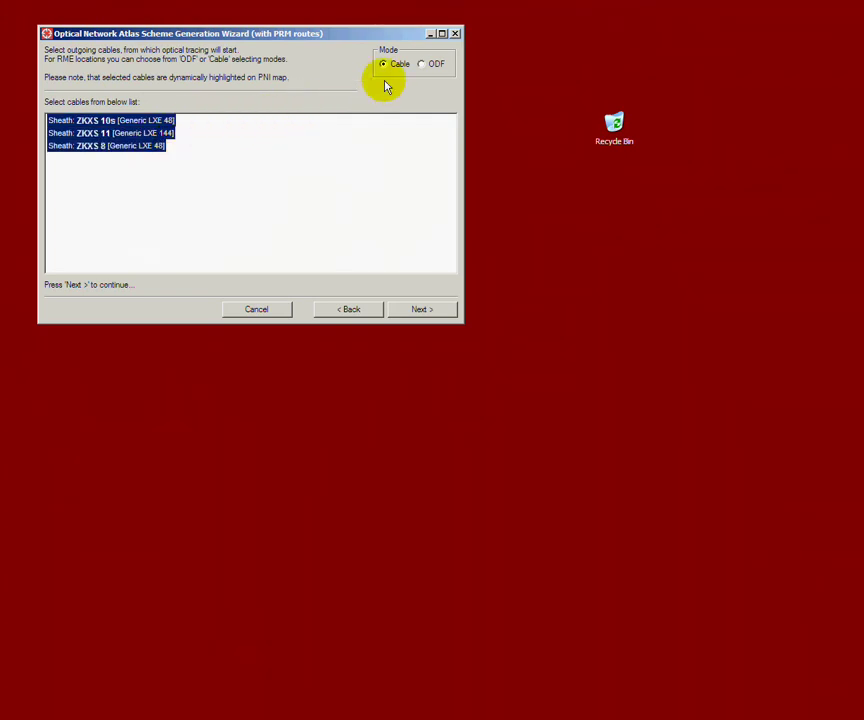
Step: Check the cables on Shelf 1 ODF 1 and Shelf 1 ODF 2 in ODF mode
left_click(423, 65)
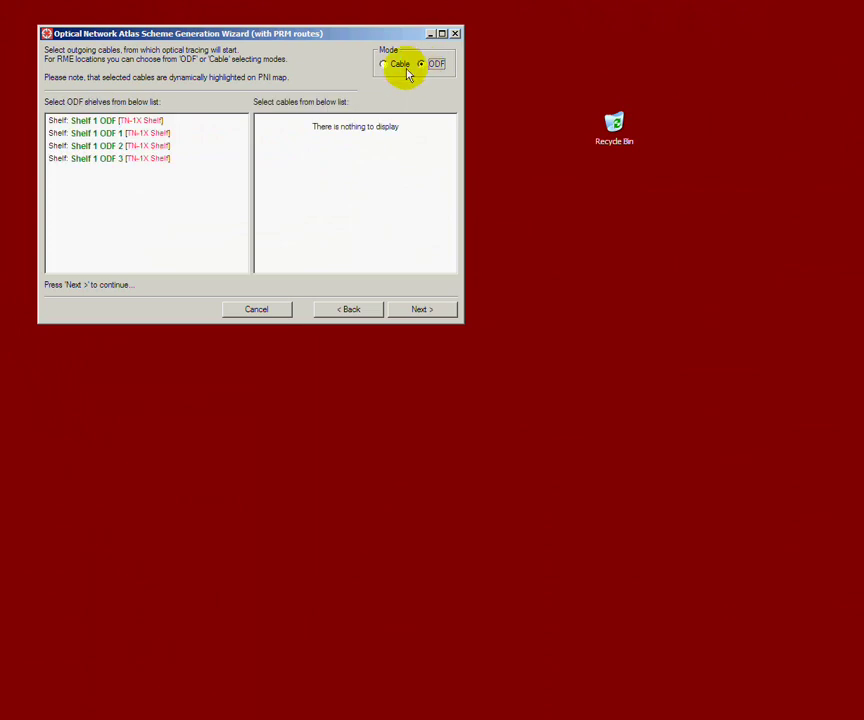
left_click(155, 135)
left_click(262, 123)
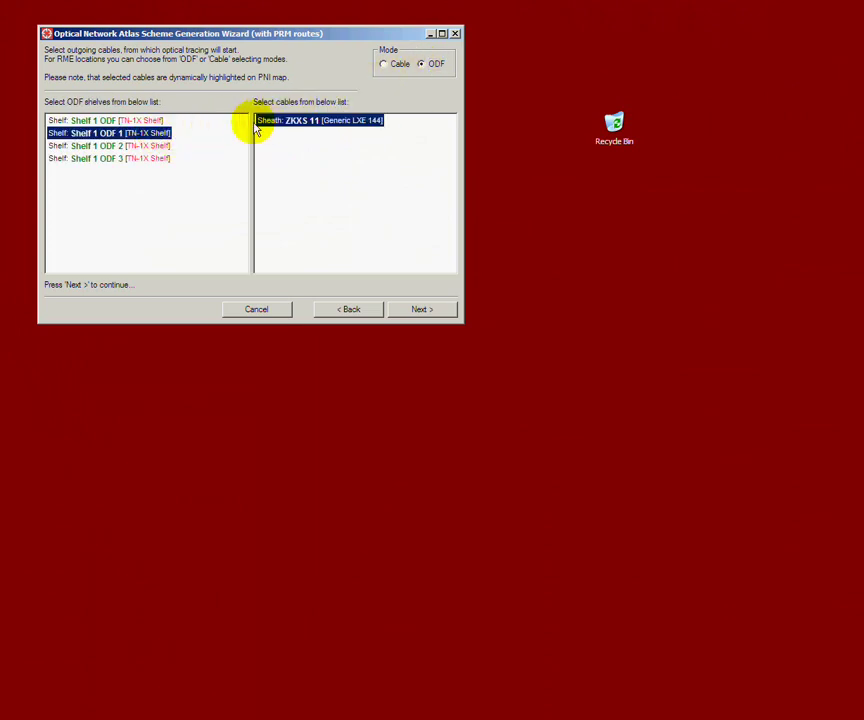
left_click(175, 147)
left_click(275, 126)
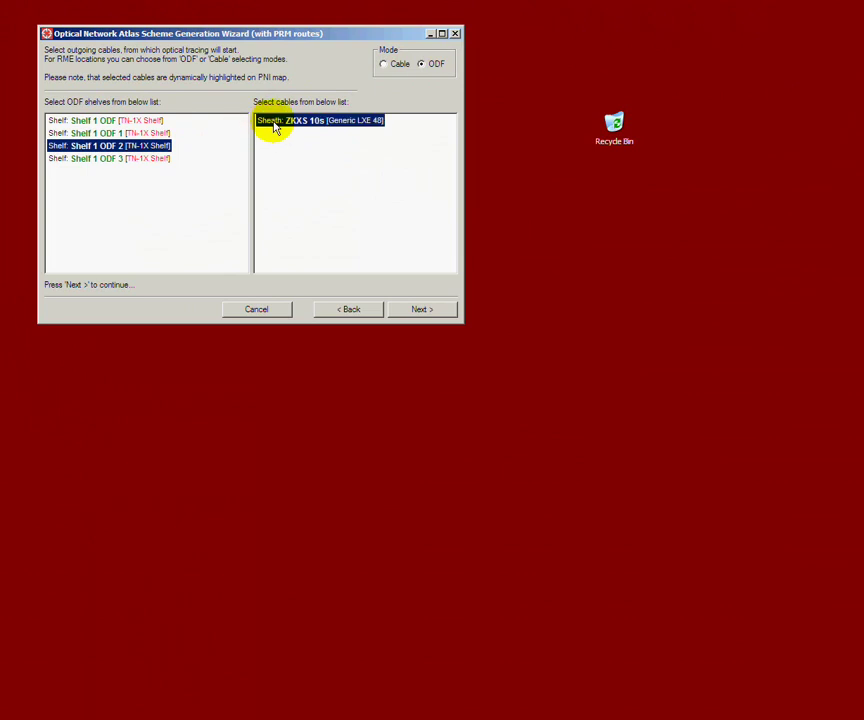
Step: Back in Cable mode, pick only sheath ZKXS 11 and continue to the scheme properties
left_click(385, 68)
left_click(148, 138)
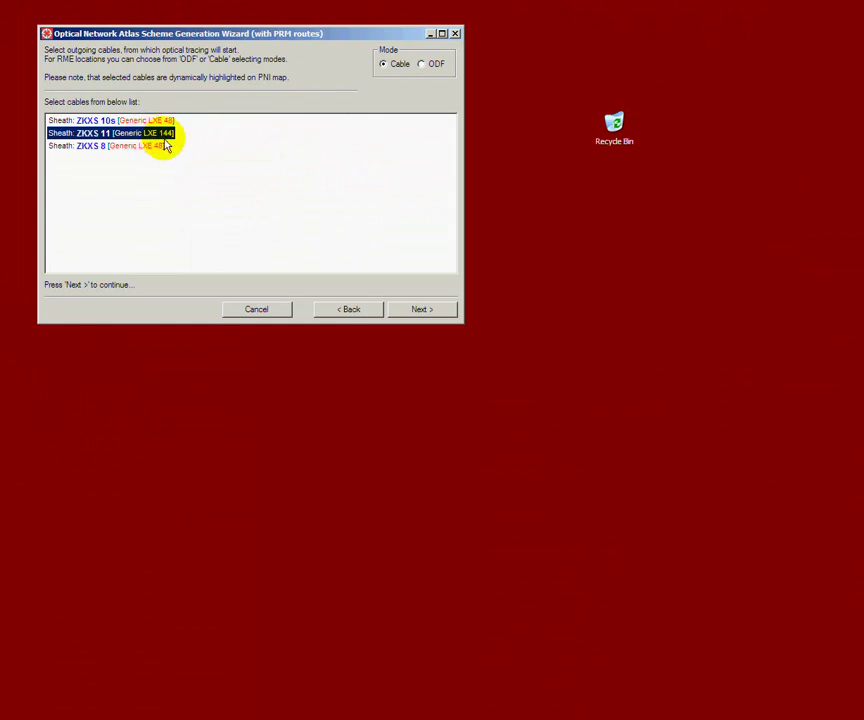
left_click(419, 309)
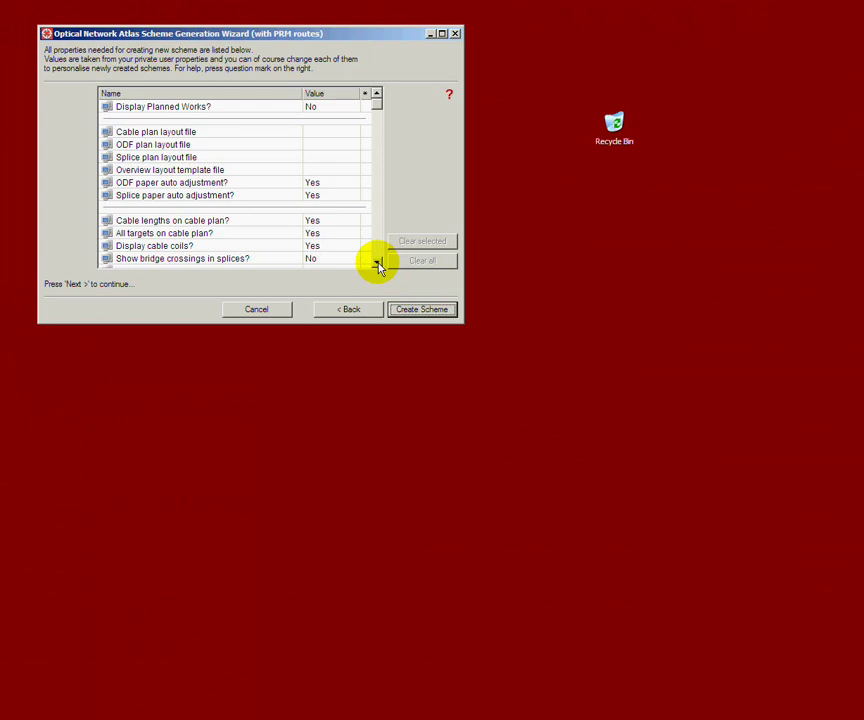
Step: Review the scheme properties and create Scheme 1
left_click(378, 263)
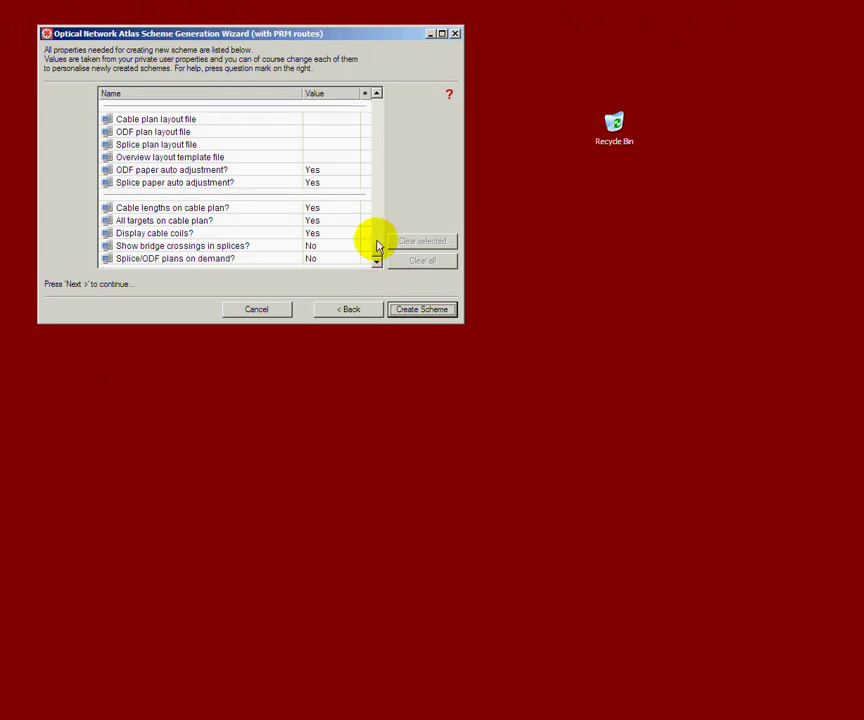
left_click(376, 97)
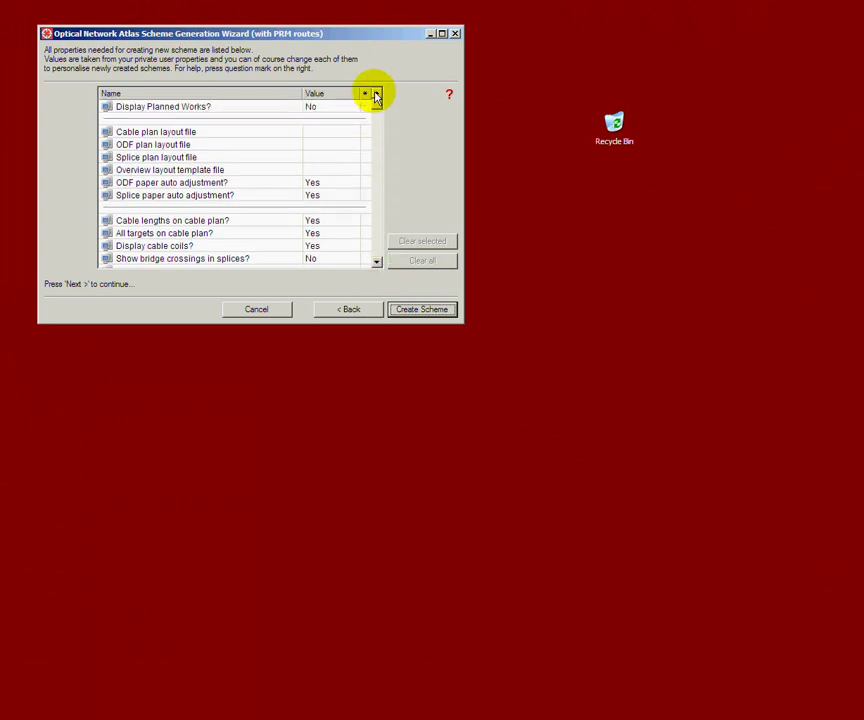
left_click(425, 309)
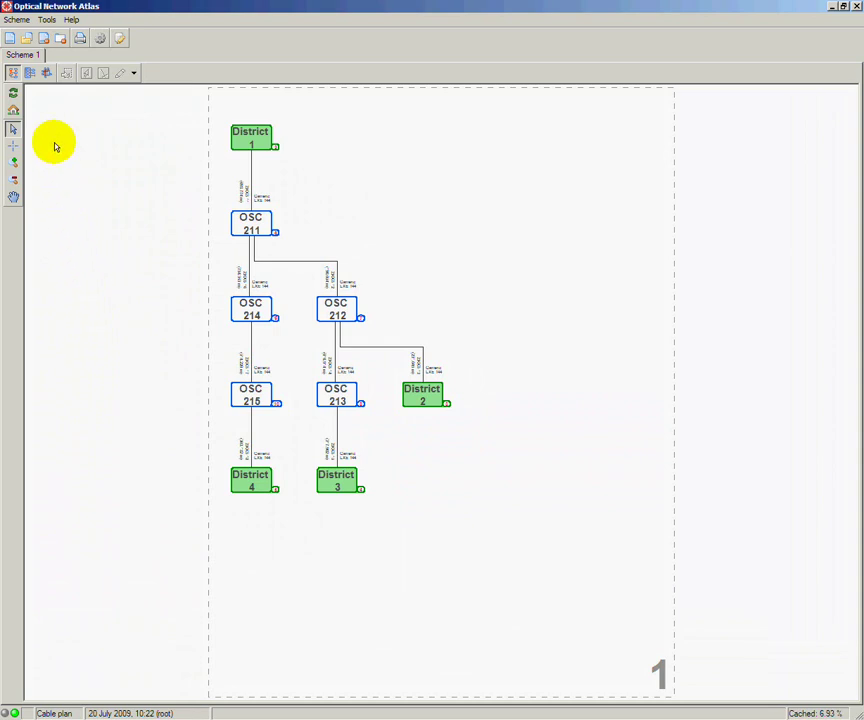
left_click(29, 73)
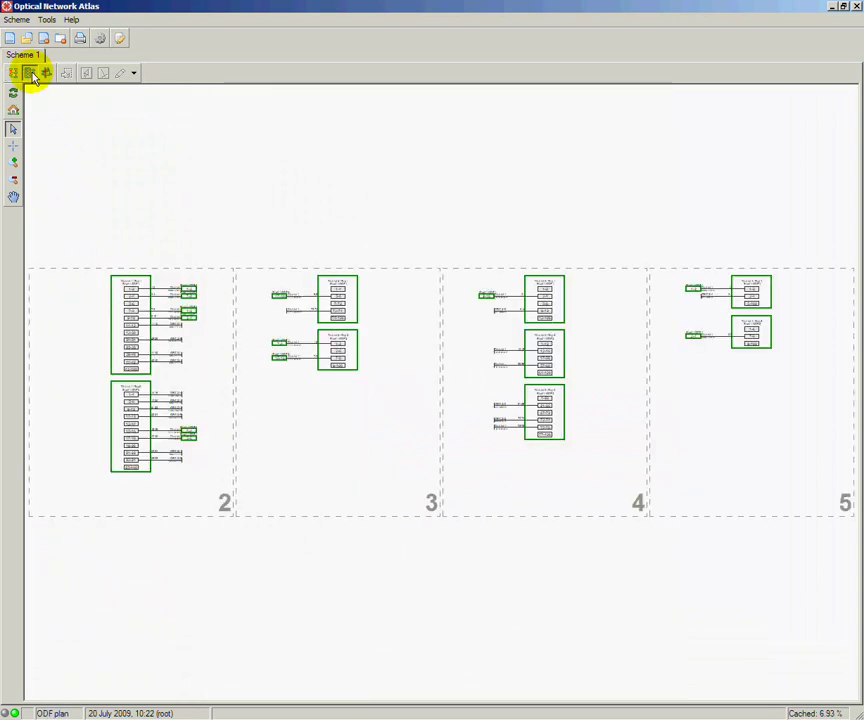
left_click(46, 74)
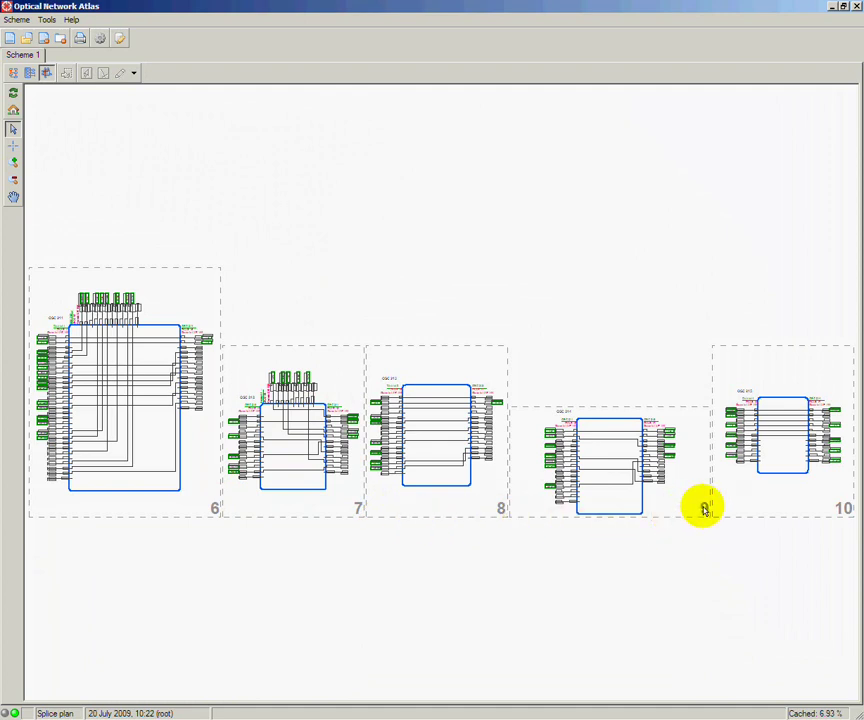
left_click_drag(523, 556, 340, 326)
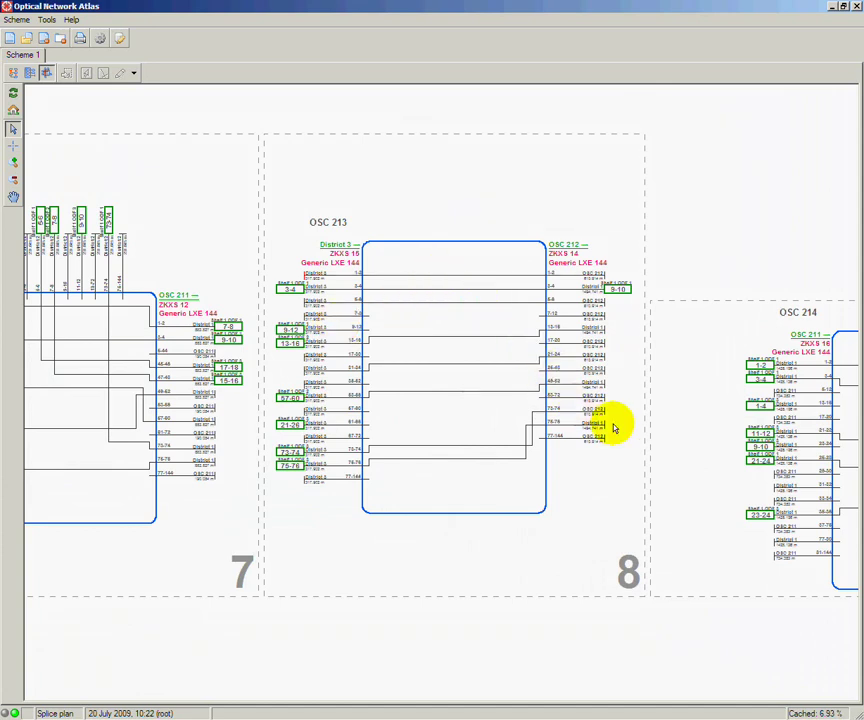
left_click_drag(645, 434, 262, 400)
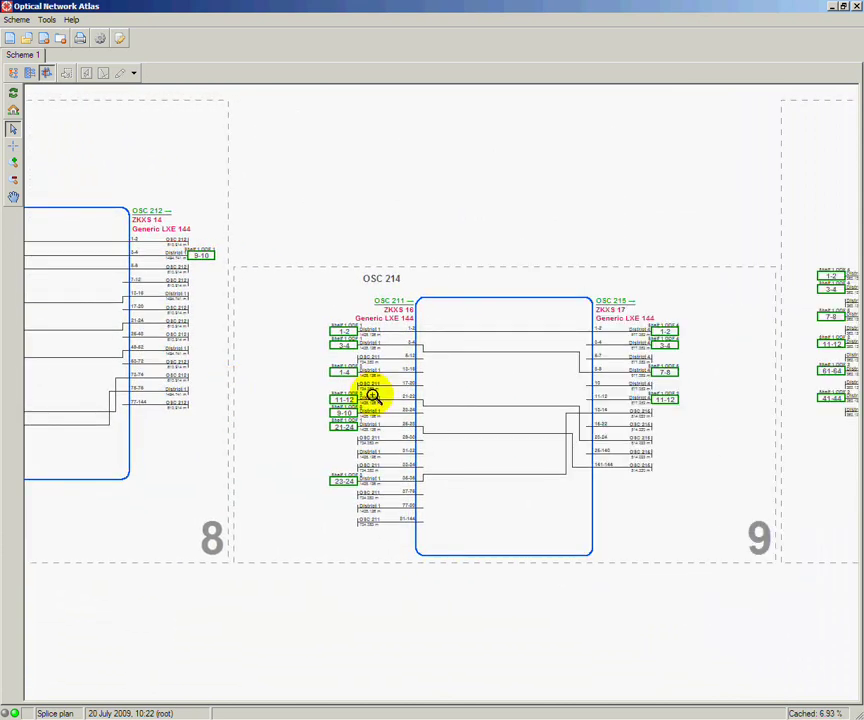
left_click(394, 400)
right_click(392, 398)
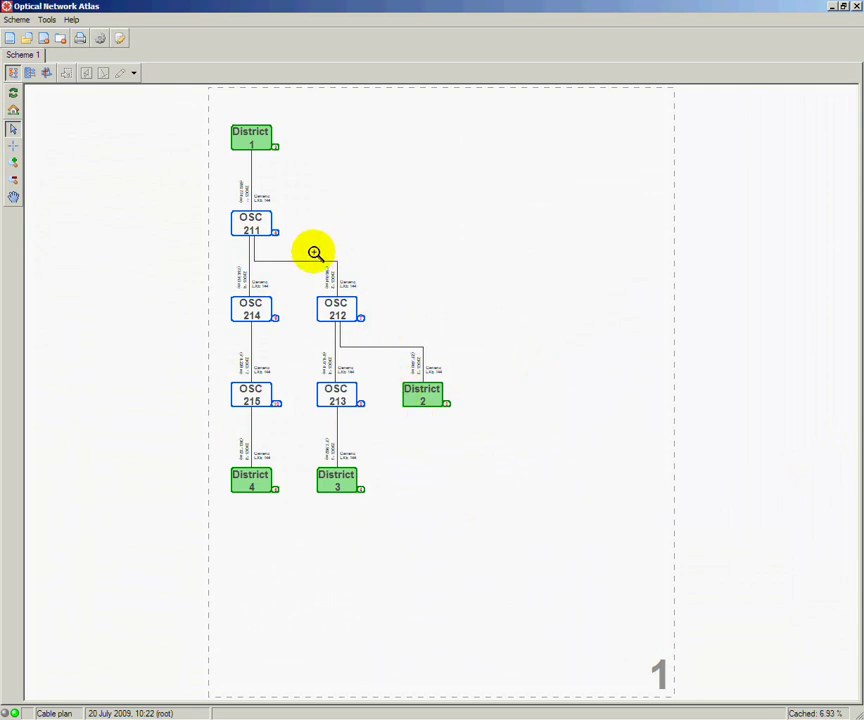
Step: Zoom and pan the cable plan to frame District 1, OSC 211, OSC 214 and OSC 212
left_click_drag(315, 251, 200, 112)
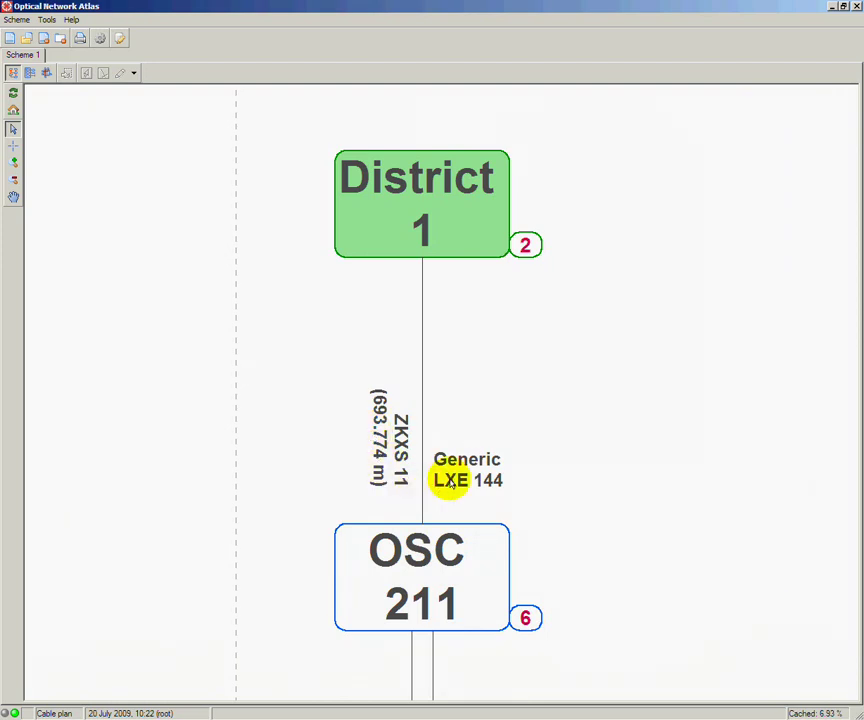
scroll(462, 478, "down", 2)
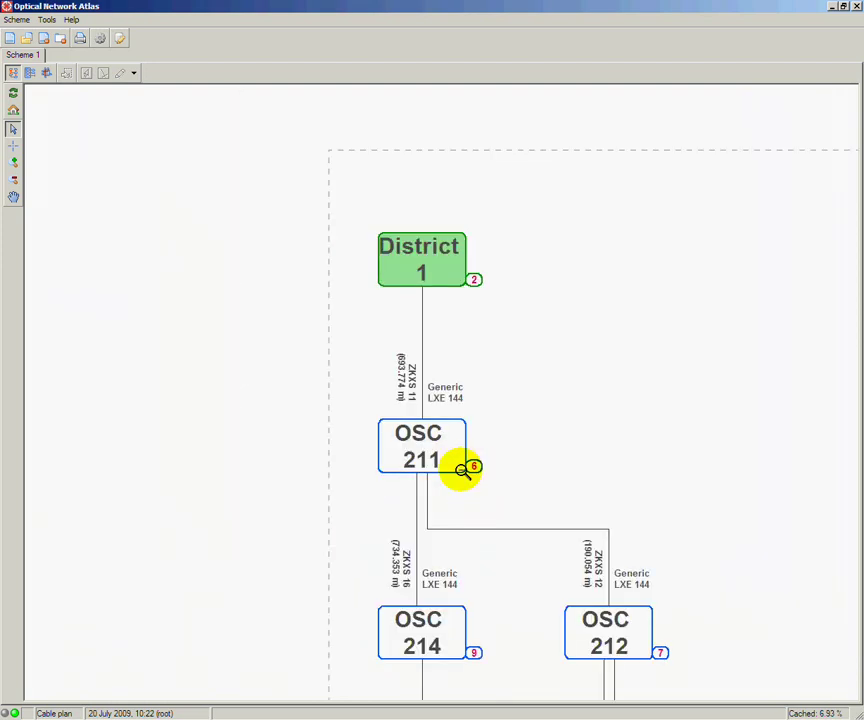
left_click_drag(482, 505, 446, 415)
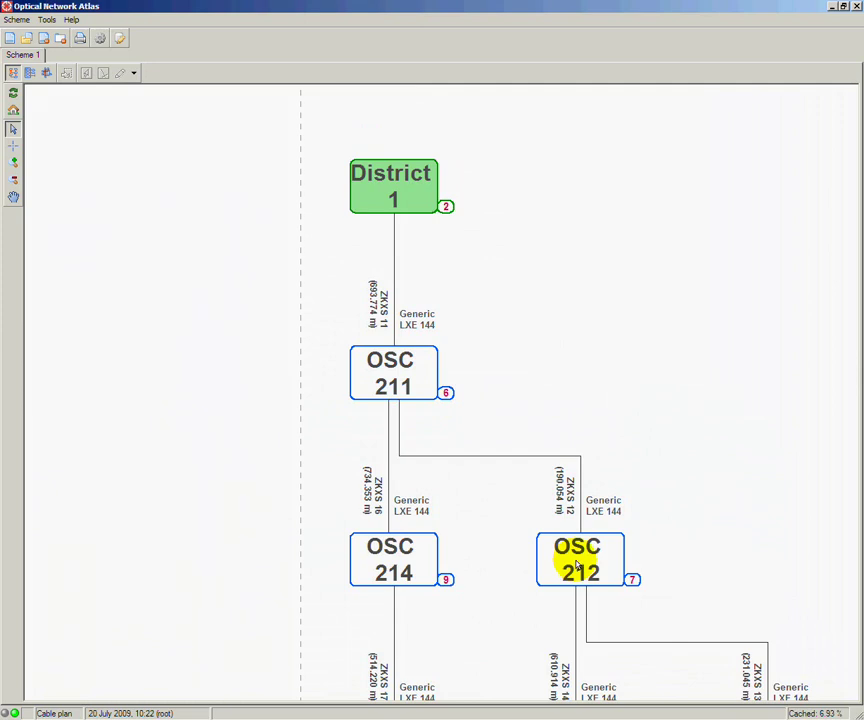
scroll(603, 491, "down", 2)
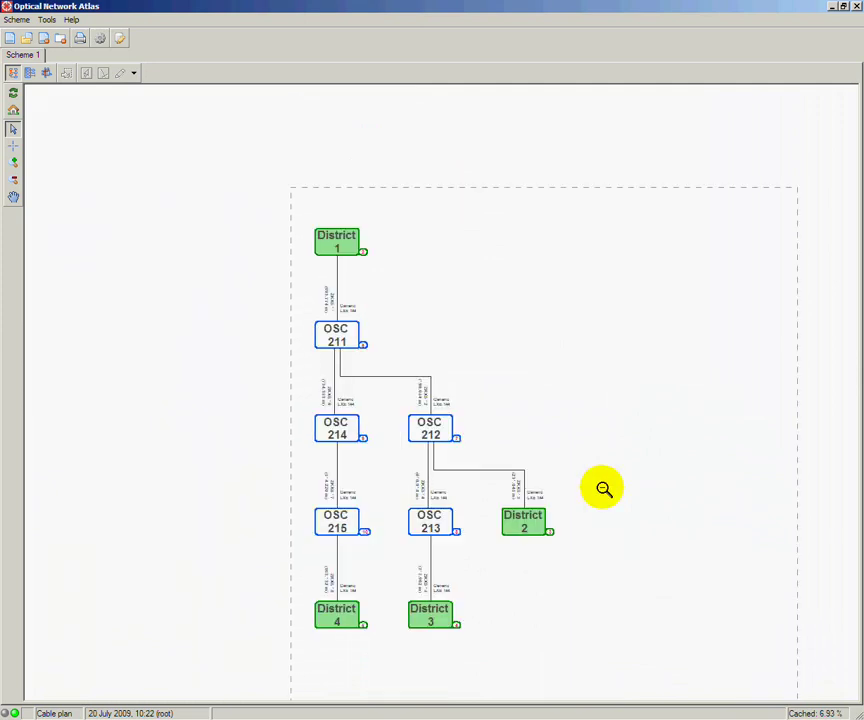
scroll(583, 485, "down", 1)
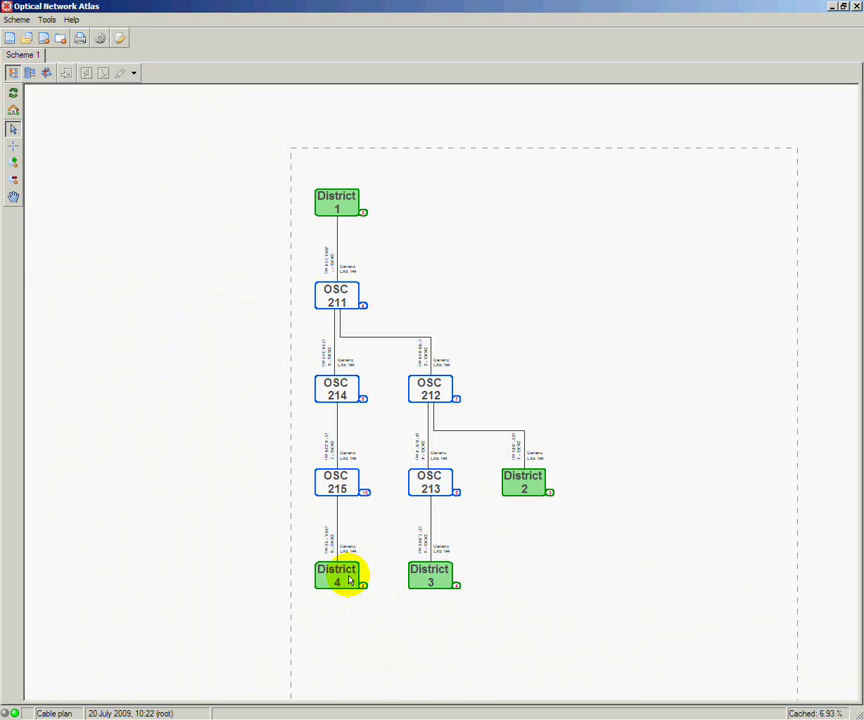
left_click_drag(282, 436, 519, 183)
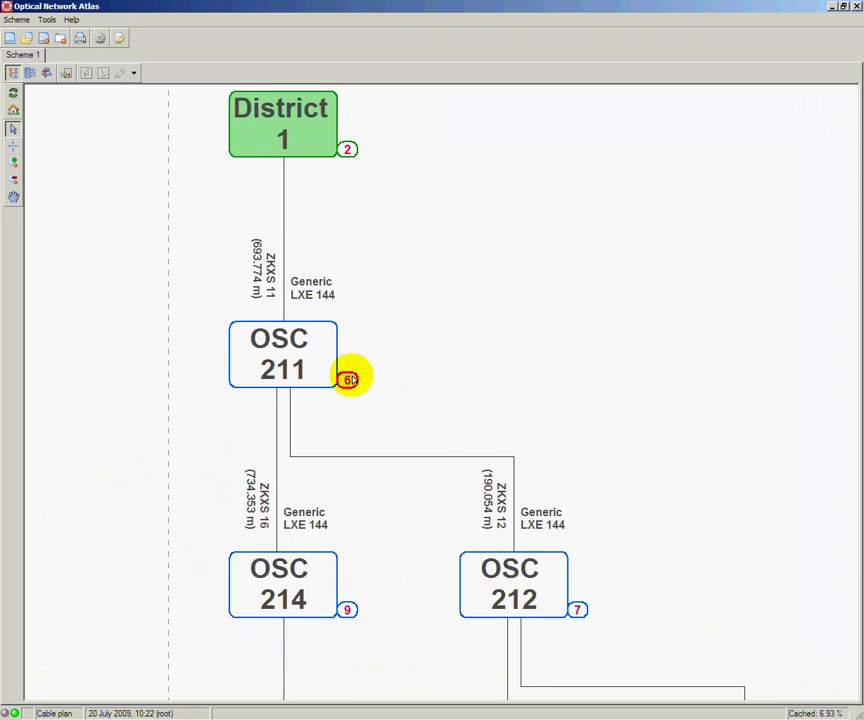
Step: Select page references 9 and 7, ending on District 1's page reference 2
left_click(348, 609)
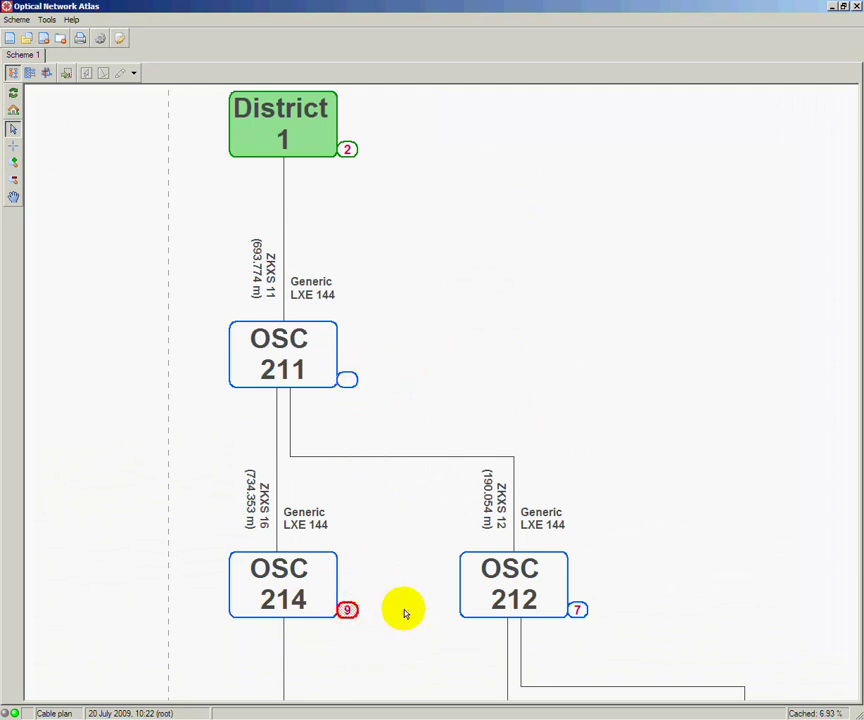
left_click(580, 609)
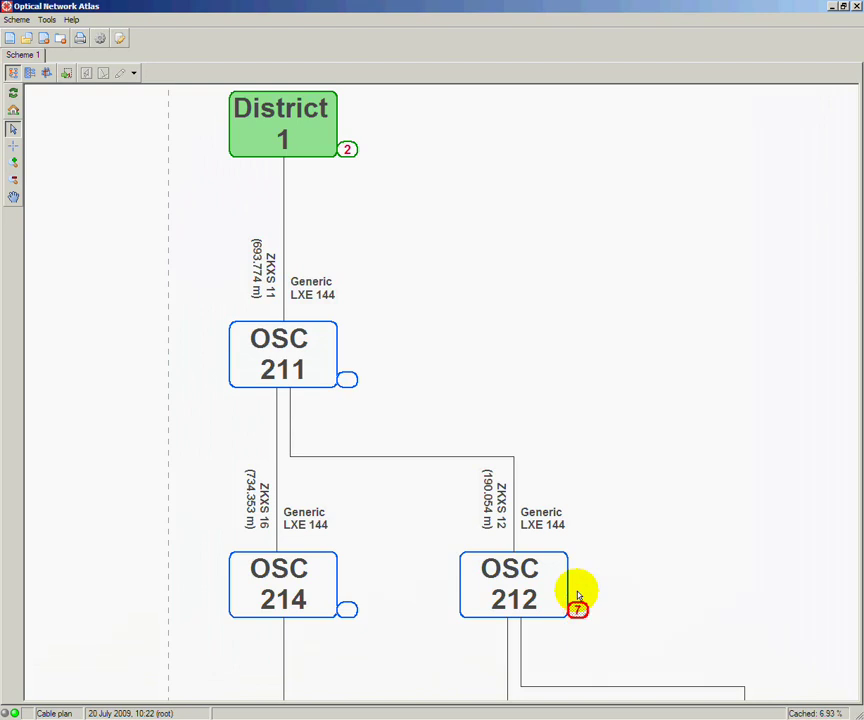
left_click(347, 150)
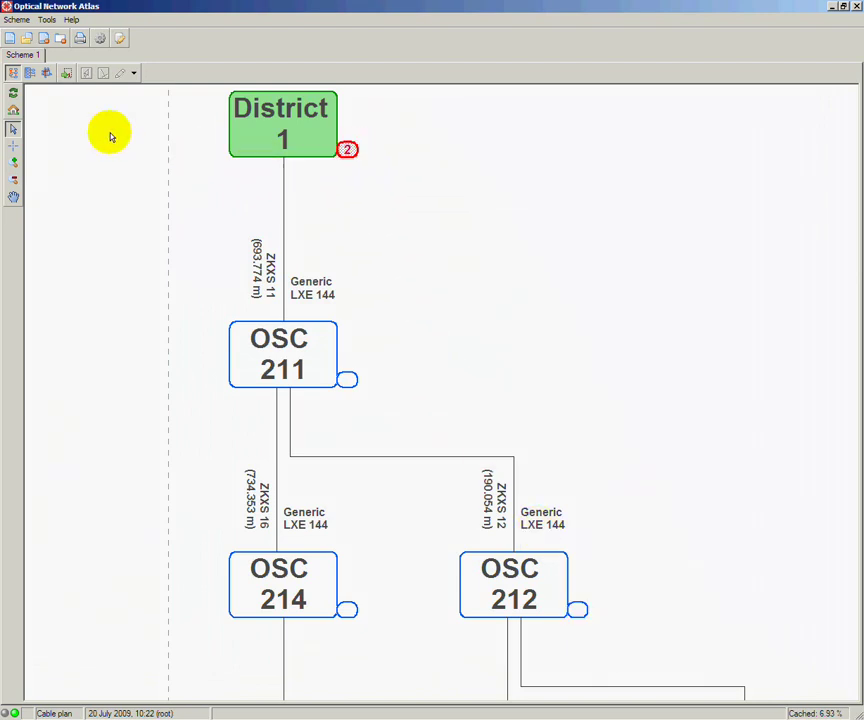
Step: Jump to page 2 and zoom into District 1's Bay 1 Shelf 1 ODF 1 port assignments
left_click(67, 78)
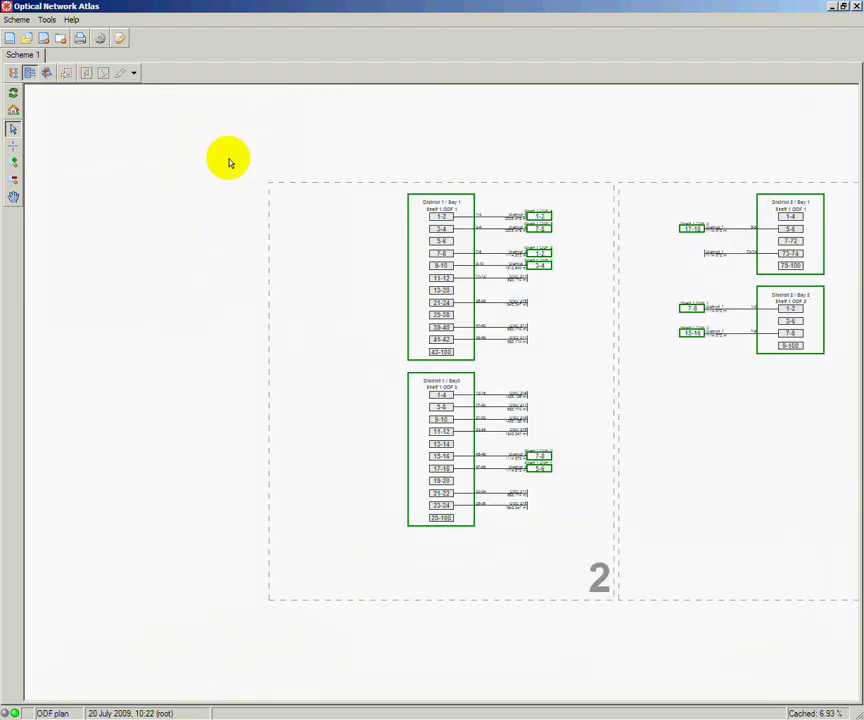
left_click_drag(254, 167, 646, 533)
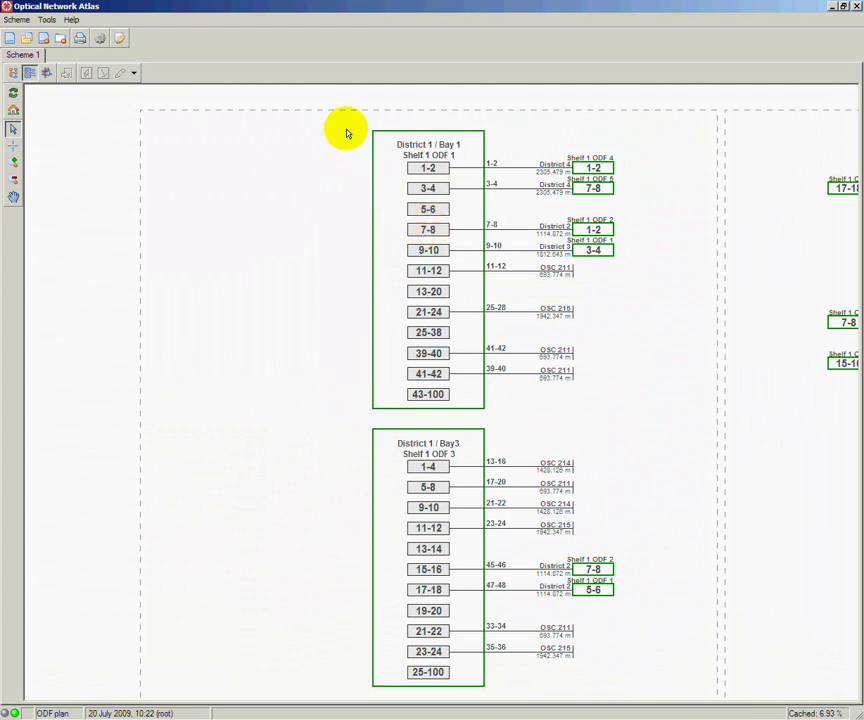
left_click_drag(345, 131, 675, 288)
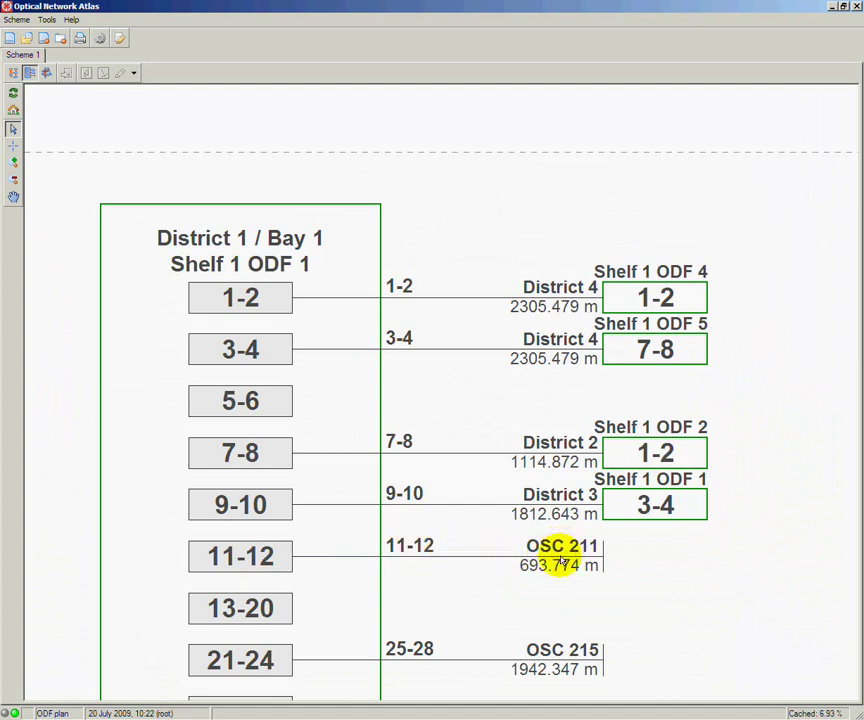
Step: Return to the cable plan and zoom in on OSC 211 fed by ZKXS 11
left_click(13, 76)
left_click_drag(195, 180, 294, 299)
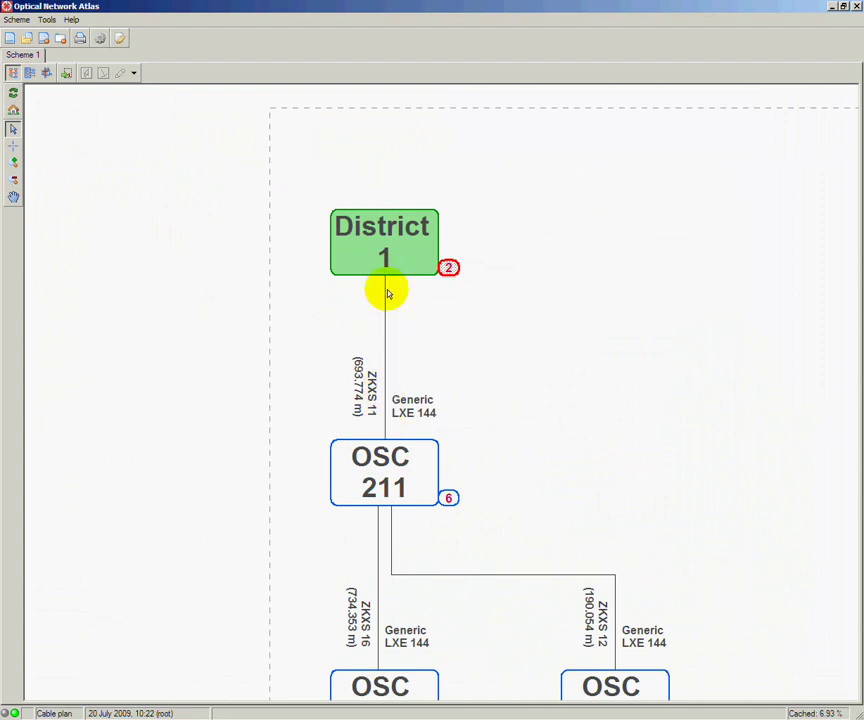
left_click(31, 74)
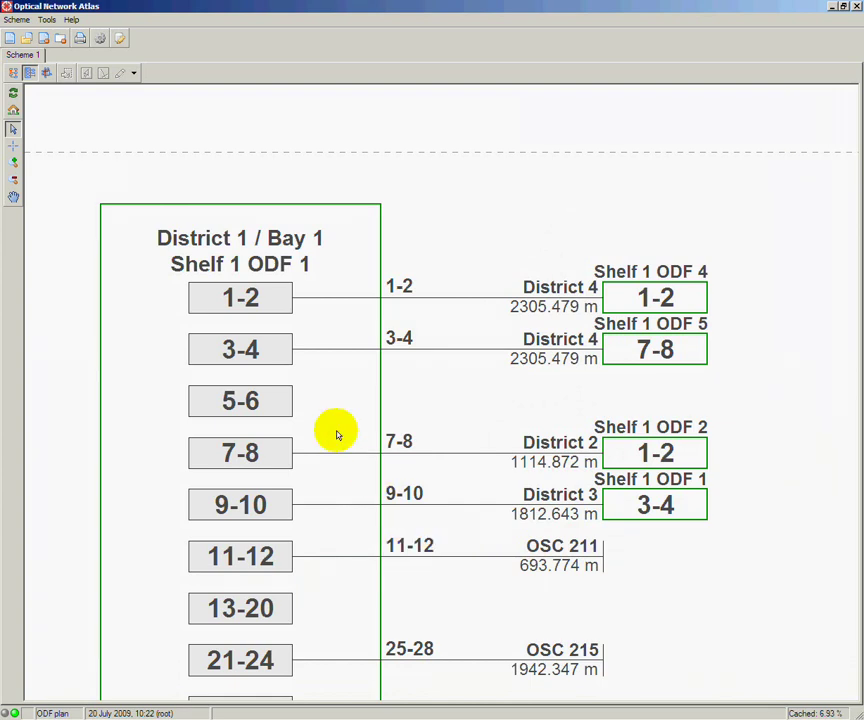
left_click(13, 74)
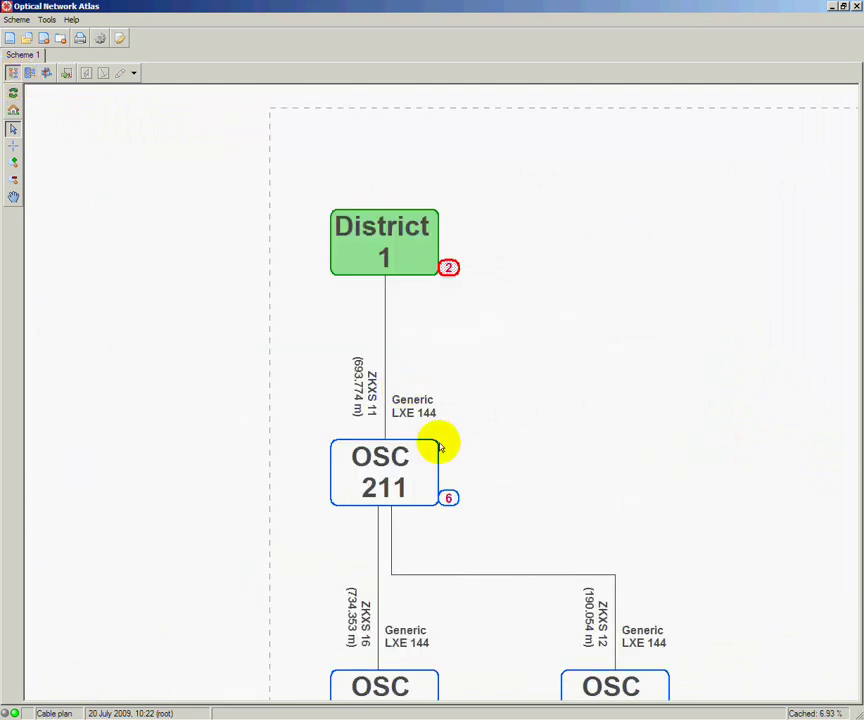
scroll(455, 480, "up", 2)
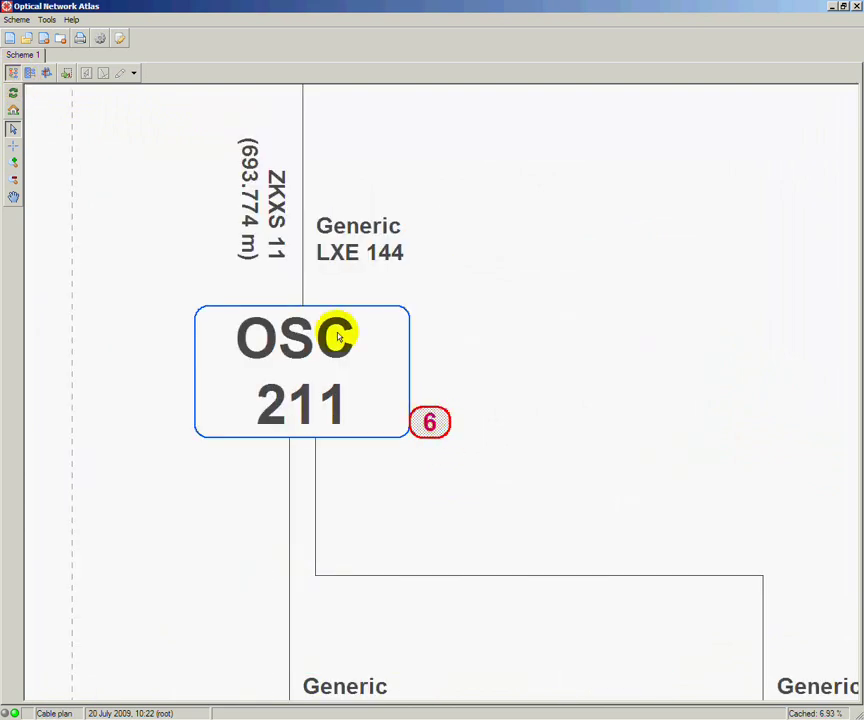
Step: Switch to the splice plan and zoom into OSC 211's ZKXS 11 fibre pairs from District 1
left_click(66, 74)
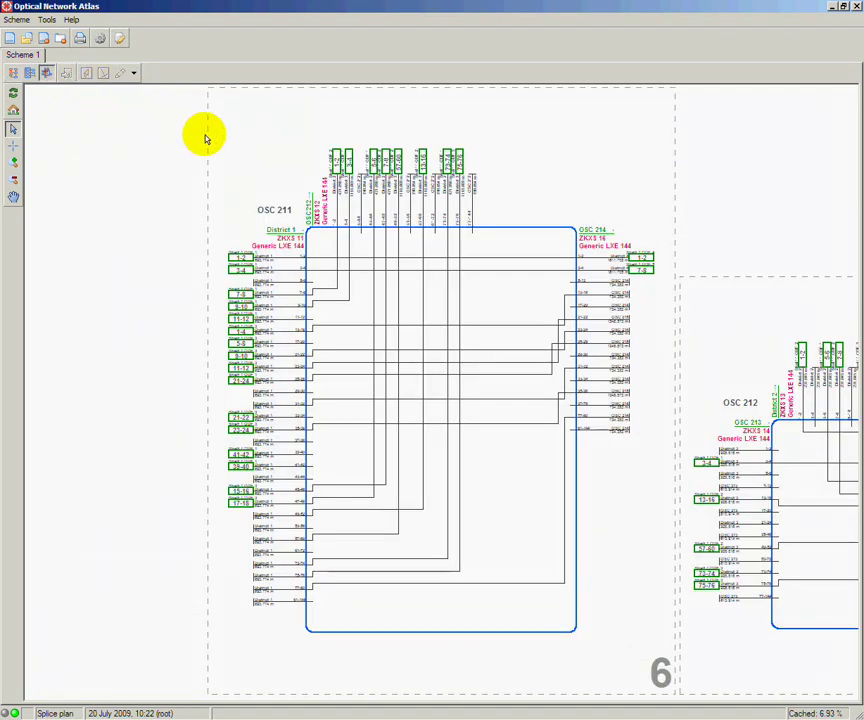
left_click_drag(206, 134, 670, 449)
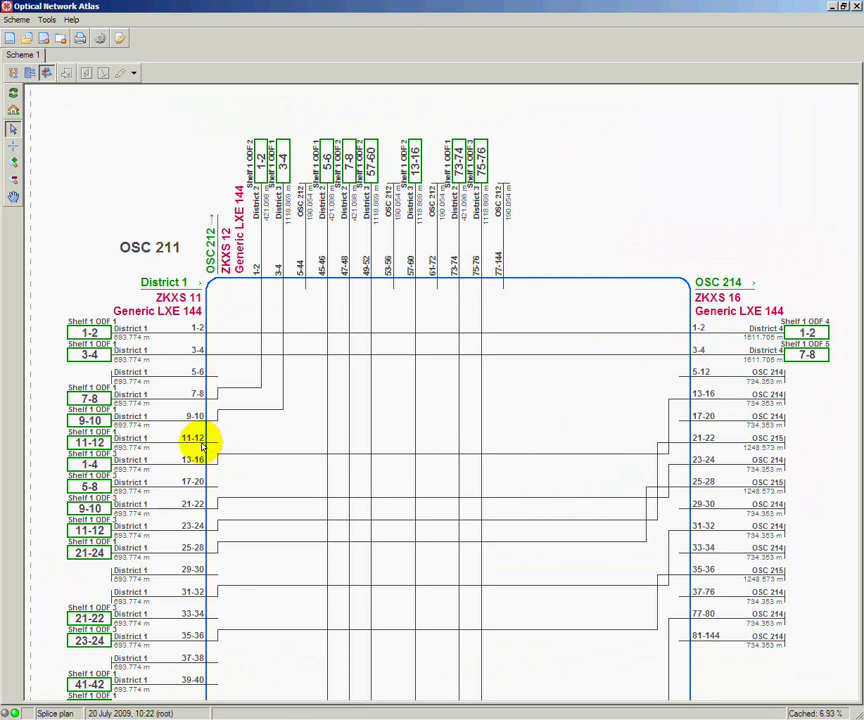
scroll(202, 441, "up", 2)
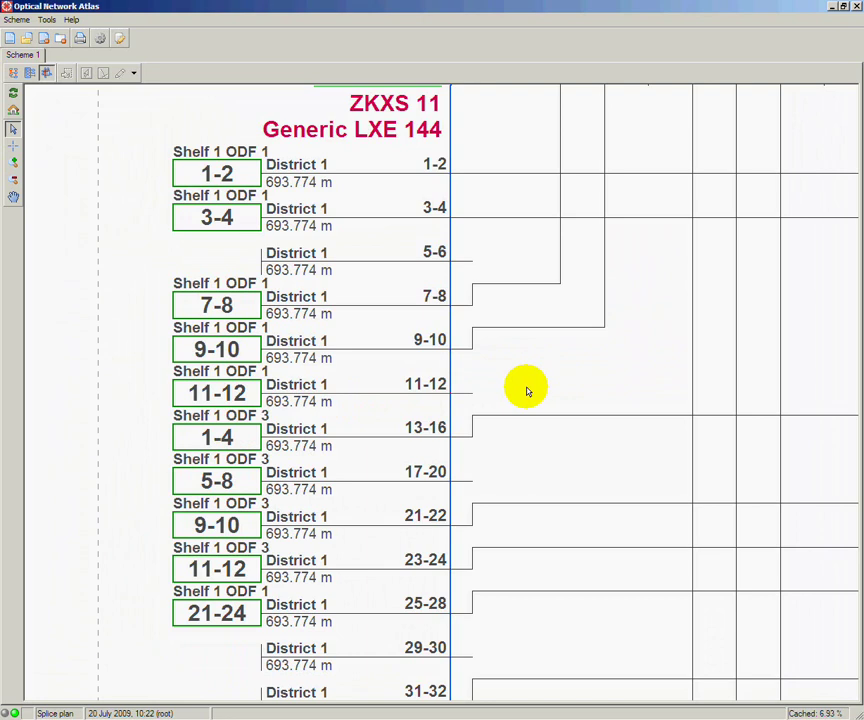
Step: Pan the splice plan up and right until the ZKXS 12 / OSC 212 column headers show
left_click_drag(528, 390, 403, 507)
left_click_drag(436, 364, 386, 530)
left_click_drag(521, 295, 386, 467)
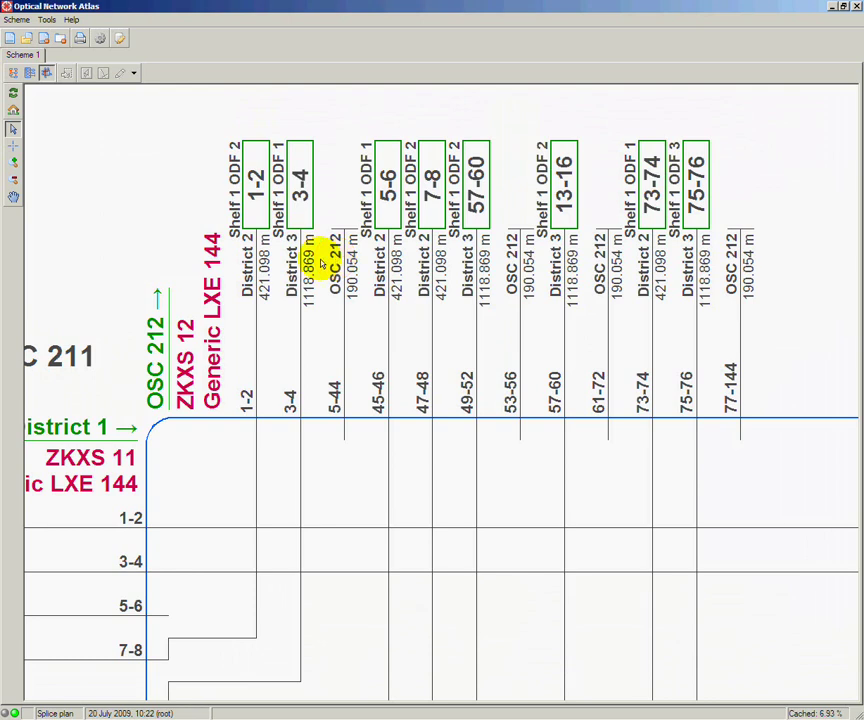
Step: From the cable plan, jump to OSC 212's splice plan page 7 via its page badge
left_click(13, 73)
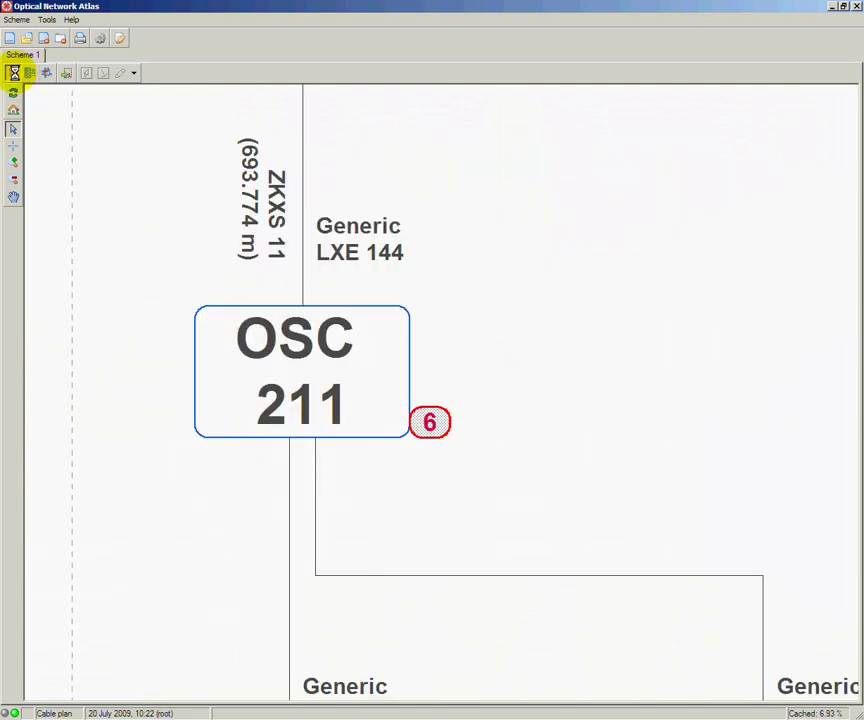
scroll(590, 455, "down", 3)
left_click_drag(604, 586, 557, 432)
left_click(546, 452)
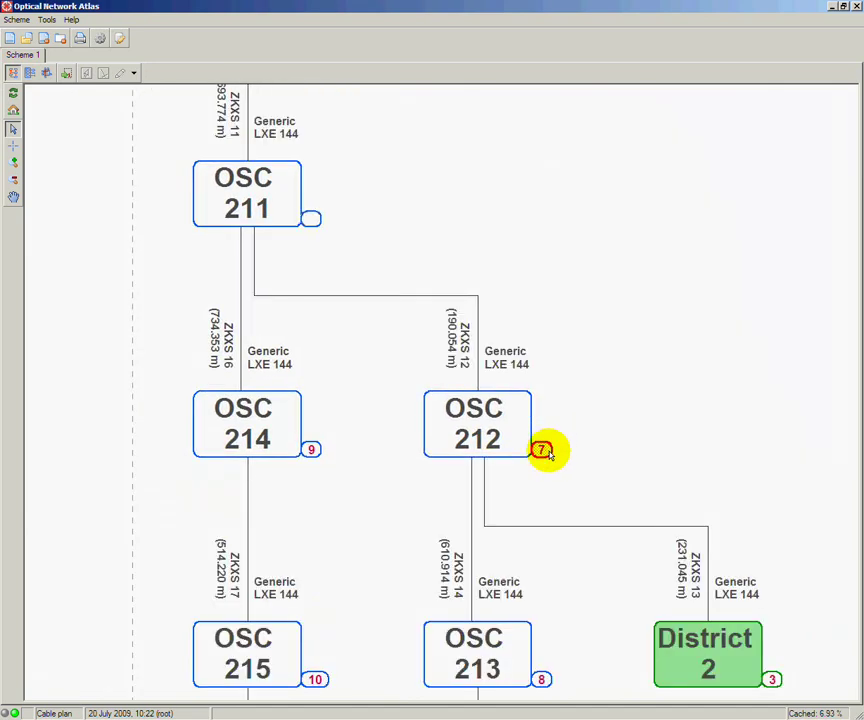
left_click(69, 77)
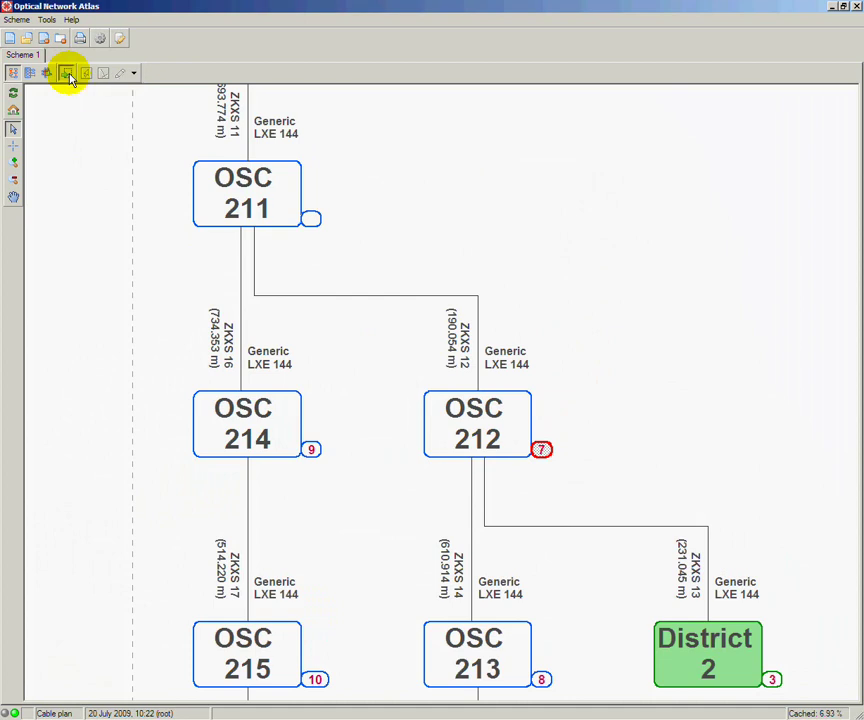
Step: Return to the cable plan and zoom in on the area from OSC 212 to OSC 213
left_click(13, 76)
left_click_drag(482, 440, 434, 228)
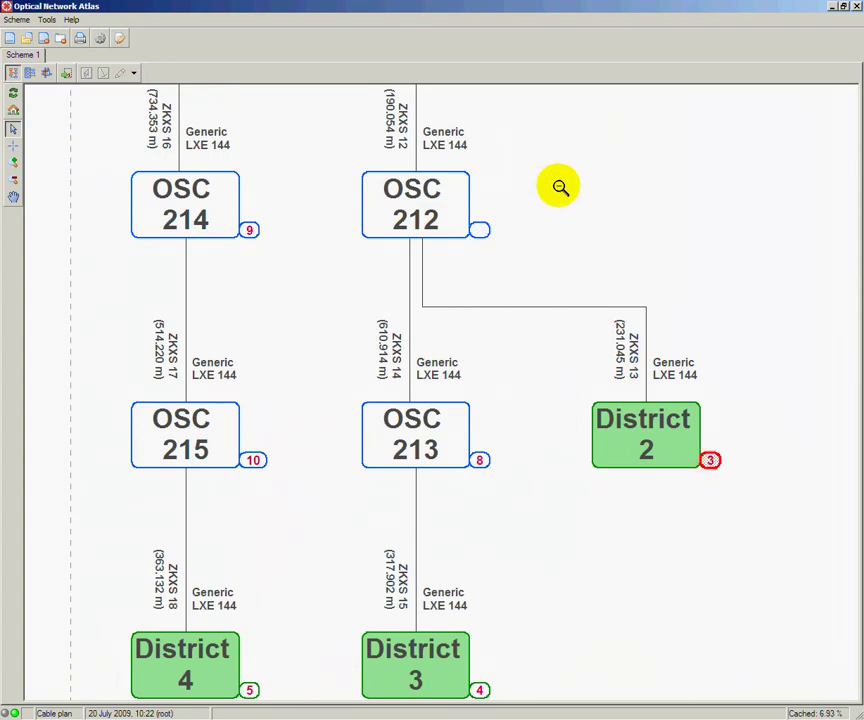
left_click_drag(557, 188, 299, 471)
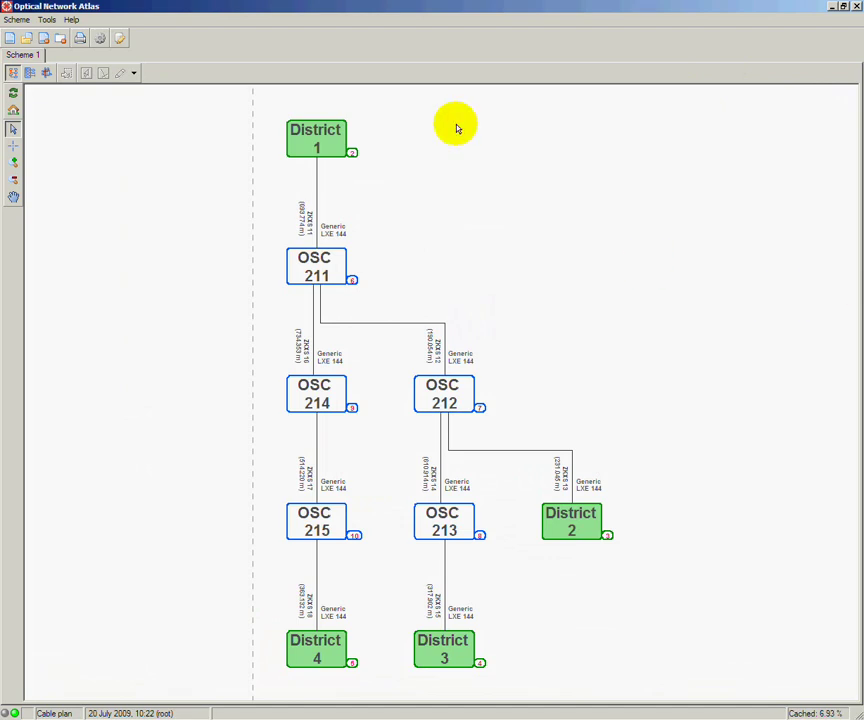
left_click(80, 41)
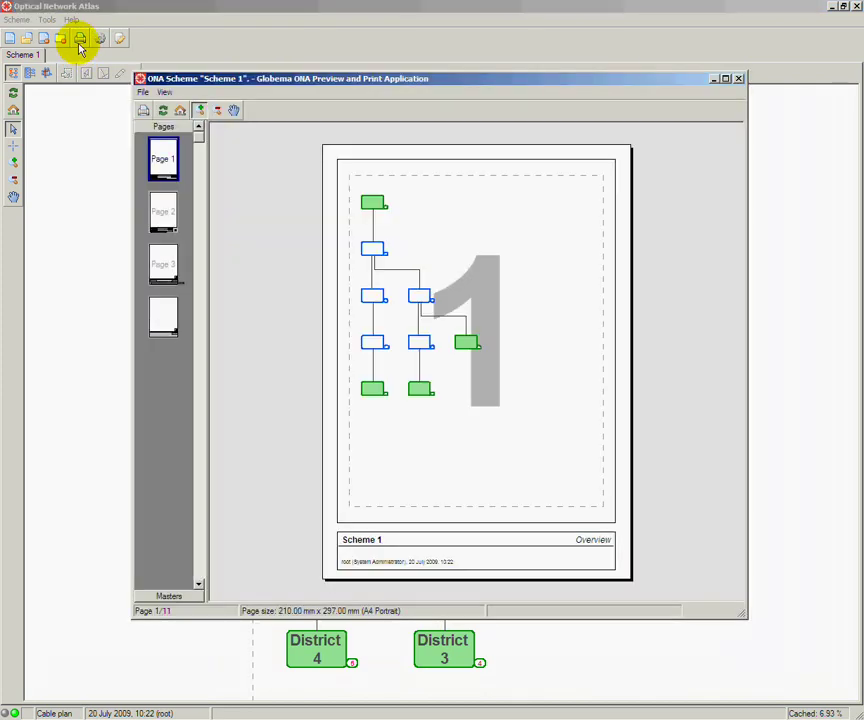
left_click(160, 208)
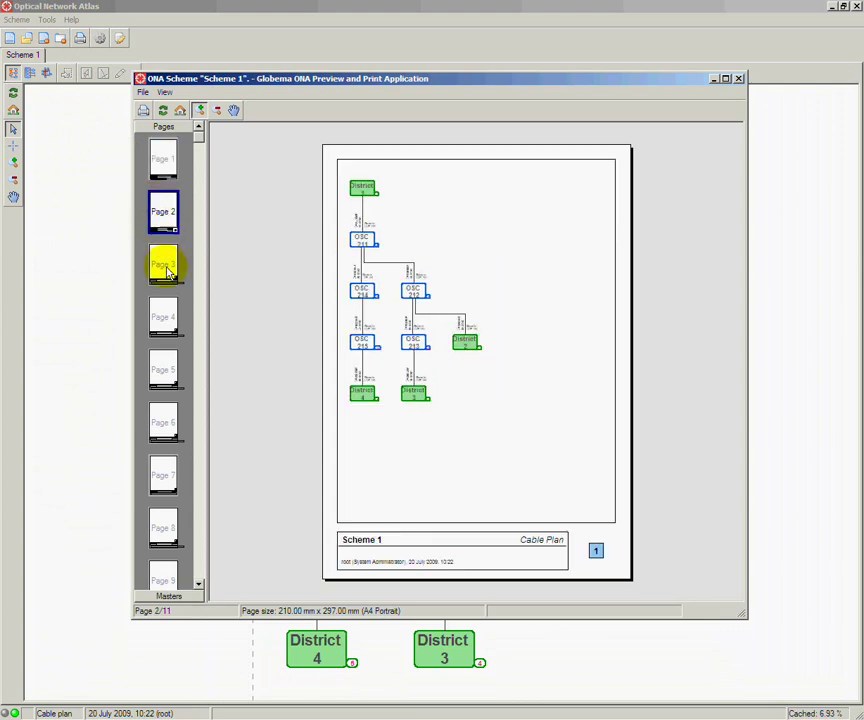
left_click(165, 325)
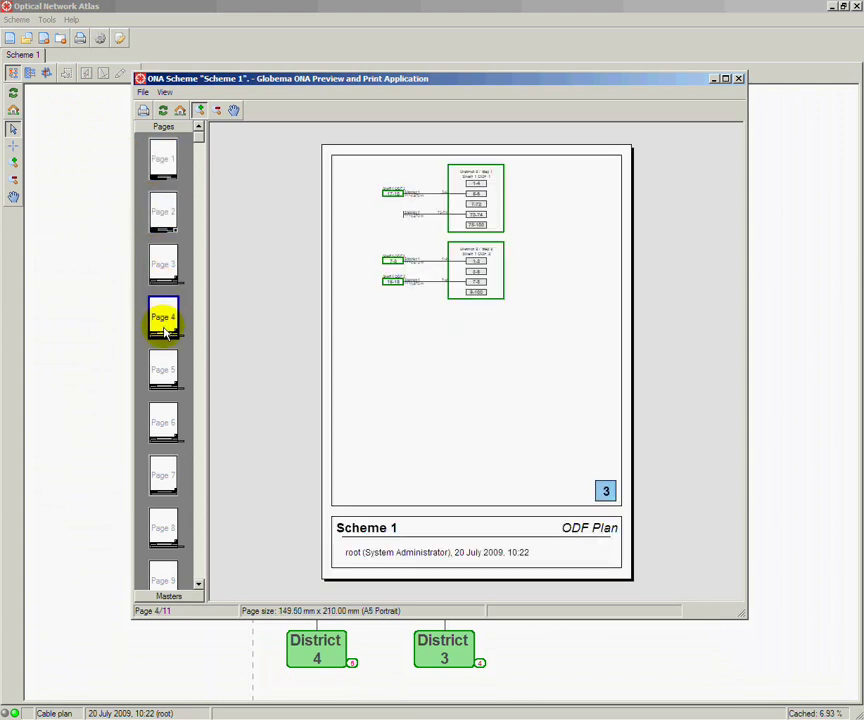
left_click(166, 367)
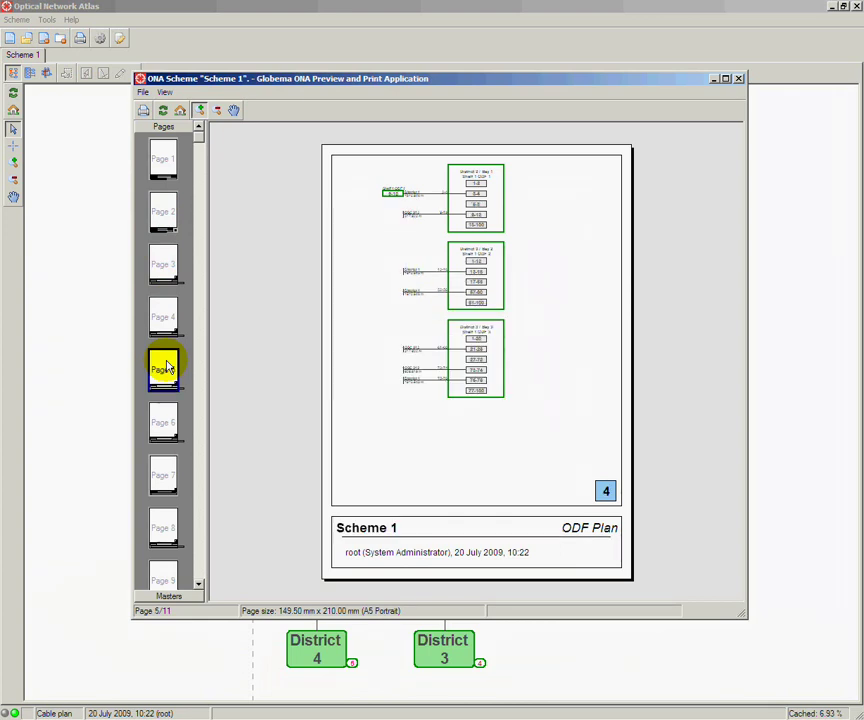
left_click(162, 228)
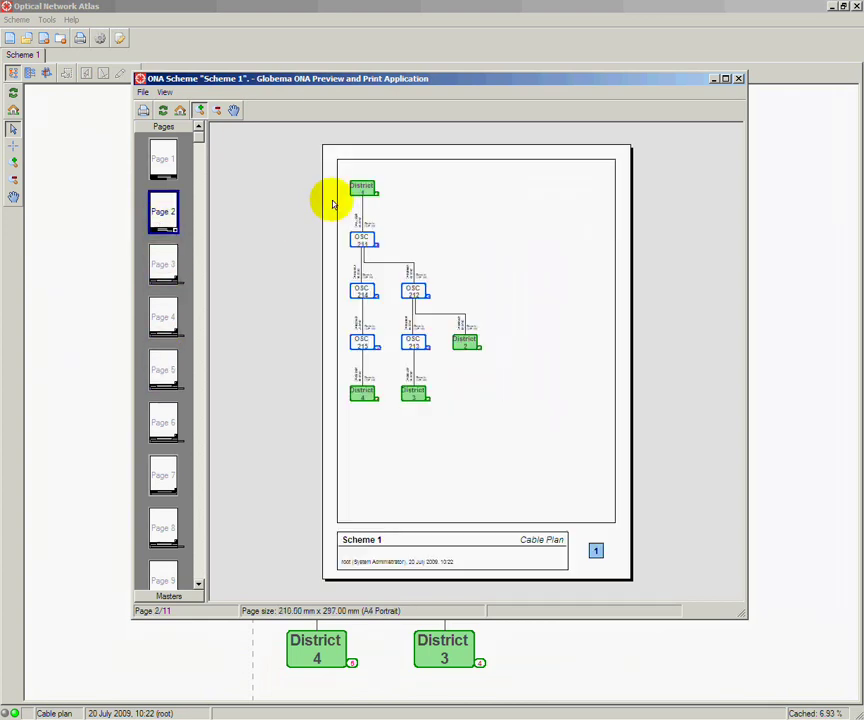
left_click_drag(328, 174, 497, 409)
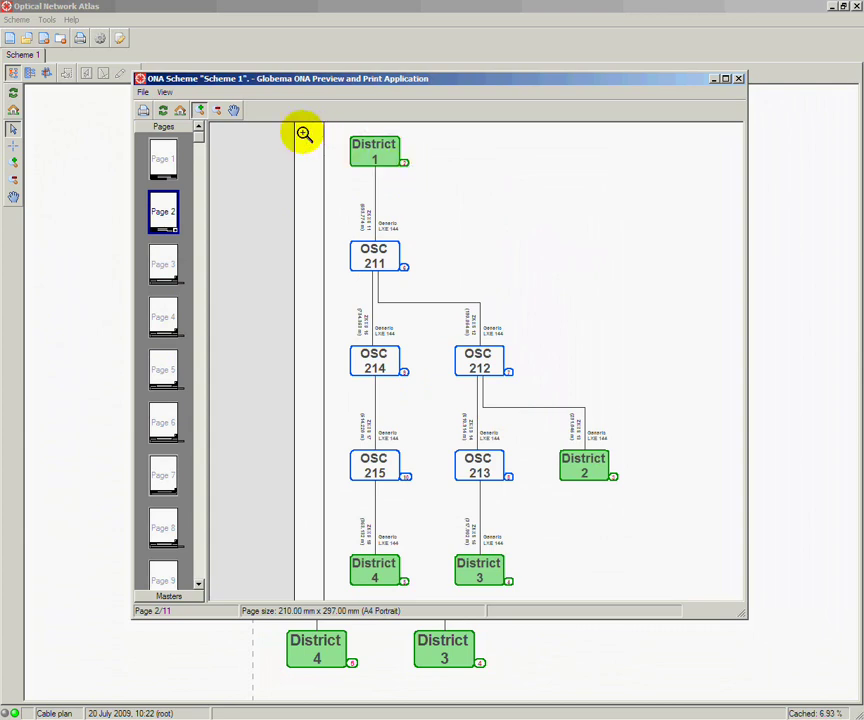
left_click_drag(302, 132, 460, 288)
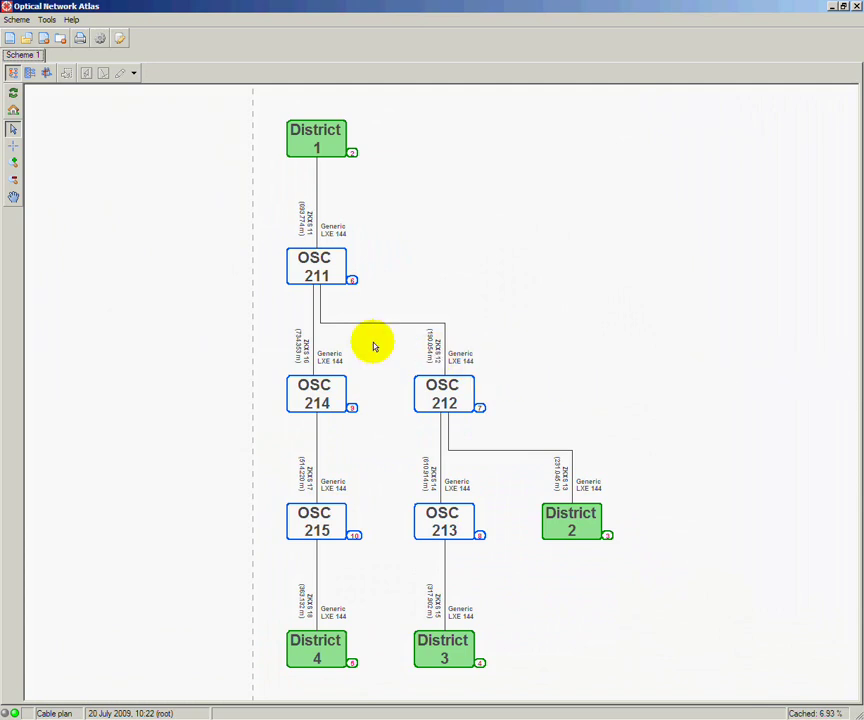
Step: Open the 'District 1 Schematic - Planned Works' scheme from quick search and zoom in on OSC 212
left_click(27, 40)
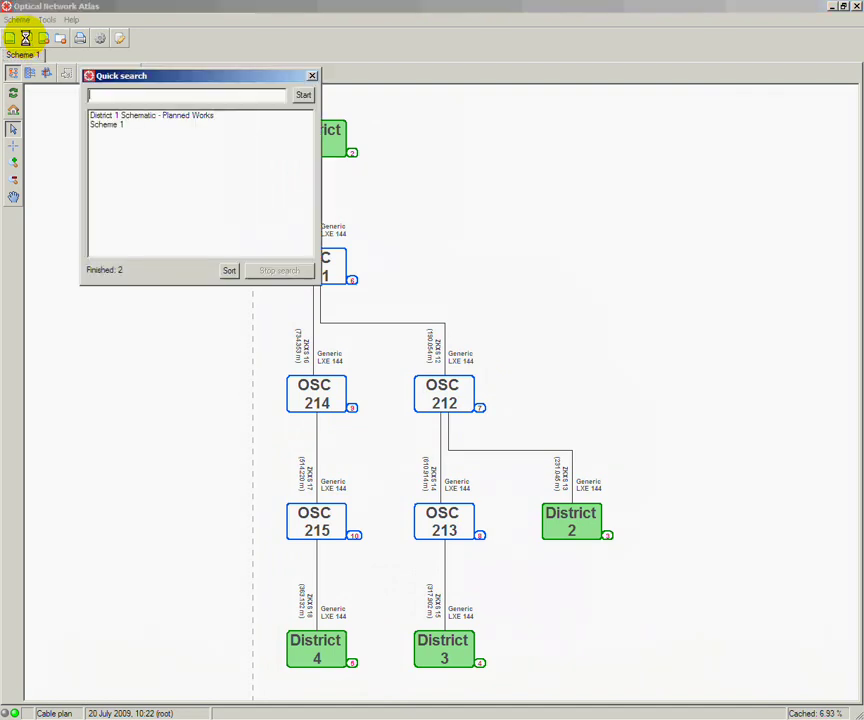
left_click(130, 116)
double_click(130, 116)
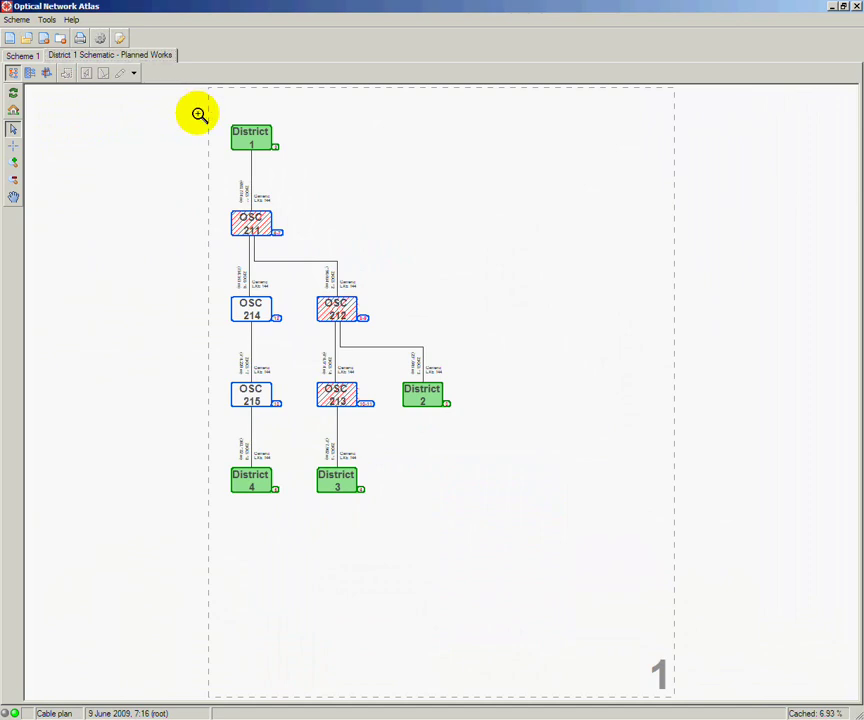
left_click_drag(198, 114, 521, 512)
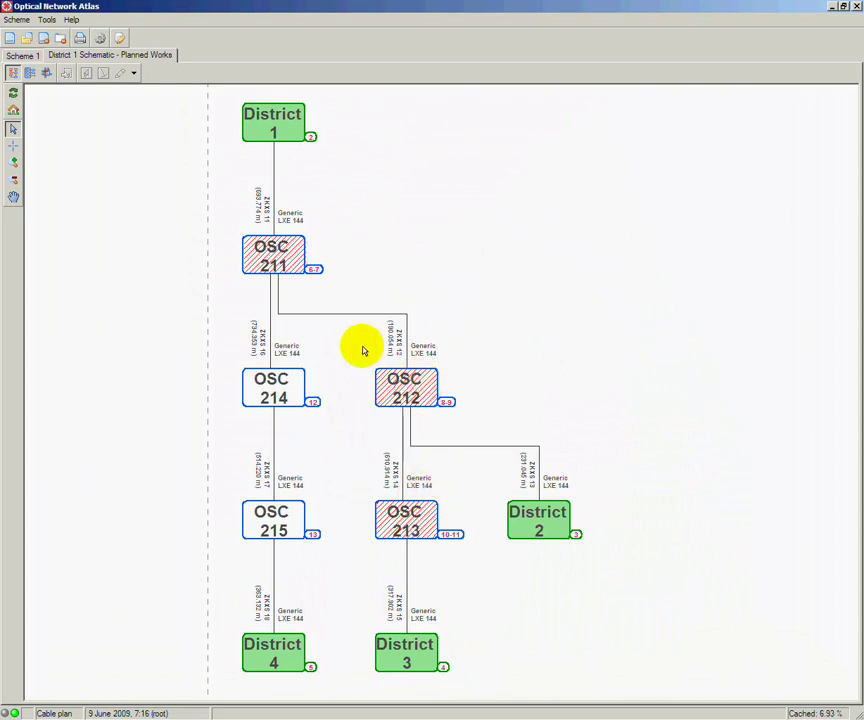
left_click_drag(276, 286, 554, 480)
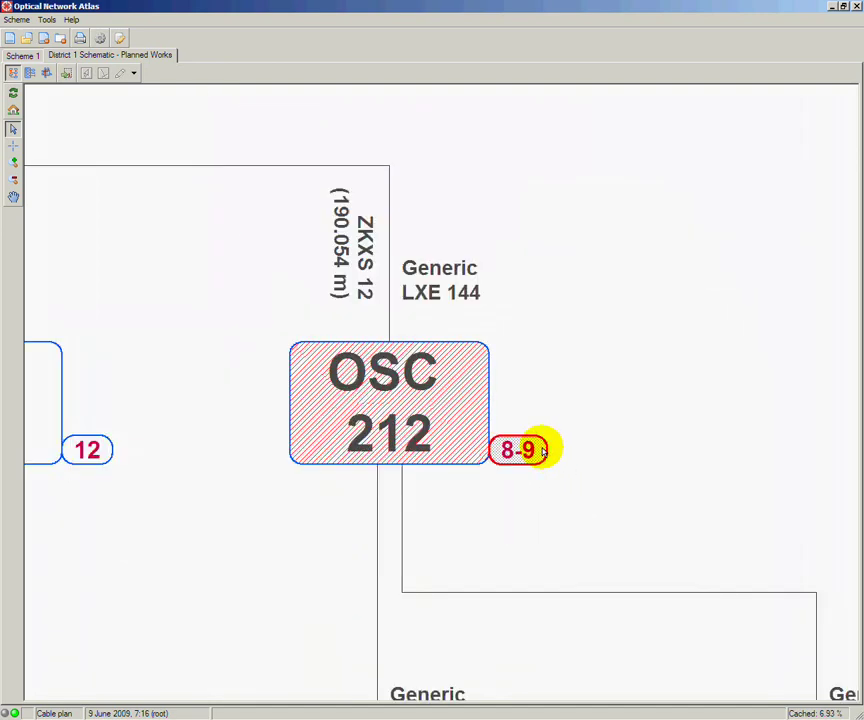
Step: Switch to the planned-works splice plan and zoom in on OSC 212's splice page
left_click(67, 74)
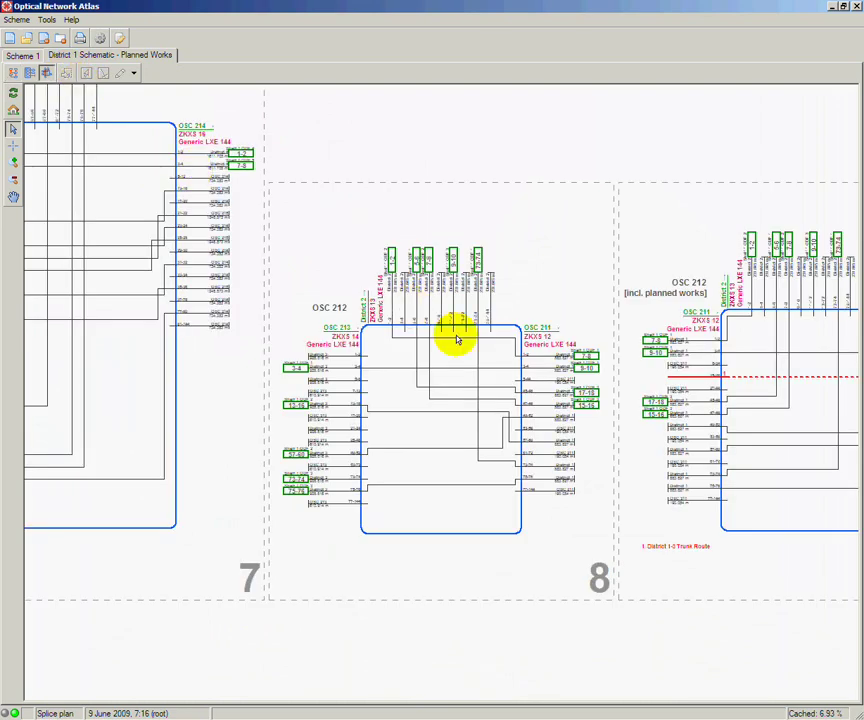
left_click_drag(460, 349, 175, 350)
left_click_drag(334, 183, 728, 578)
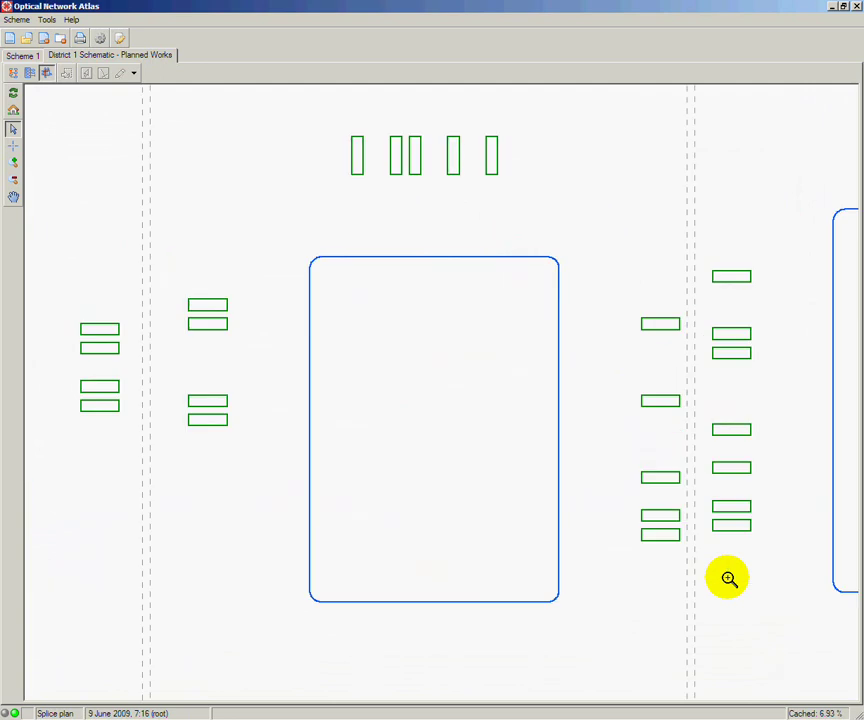